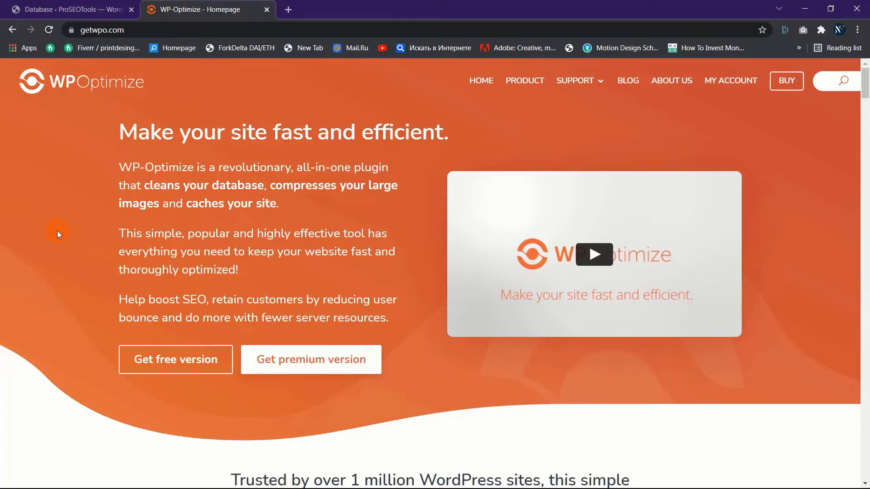
Go from the Optimizations list to WP-Optimize's Settings page with General and Trackback/comments sections.
{"action": "scroll", "coordinate": [58, 232], "scroll_direction": "down", "scroll_amount": 6}
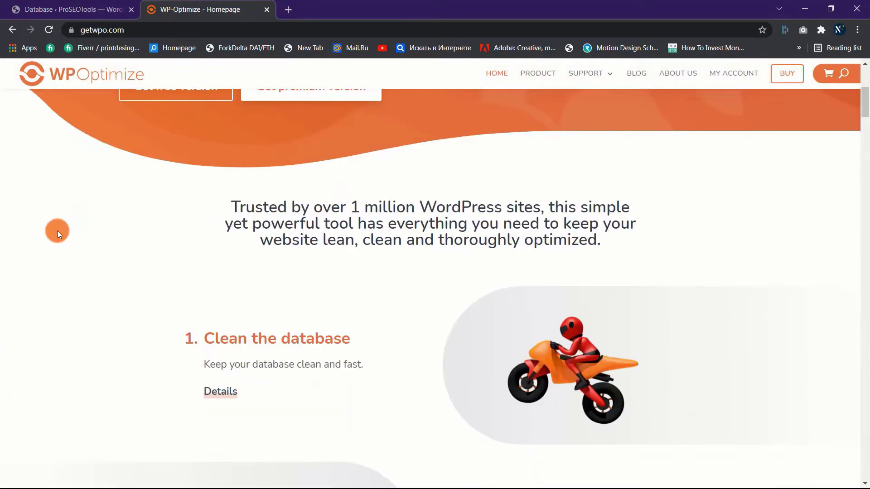
{"action": "scroll", "coordinate": [57, 230], "scroll_direction": "down", "scroll_amount": 1}
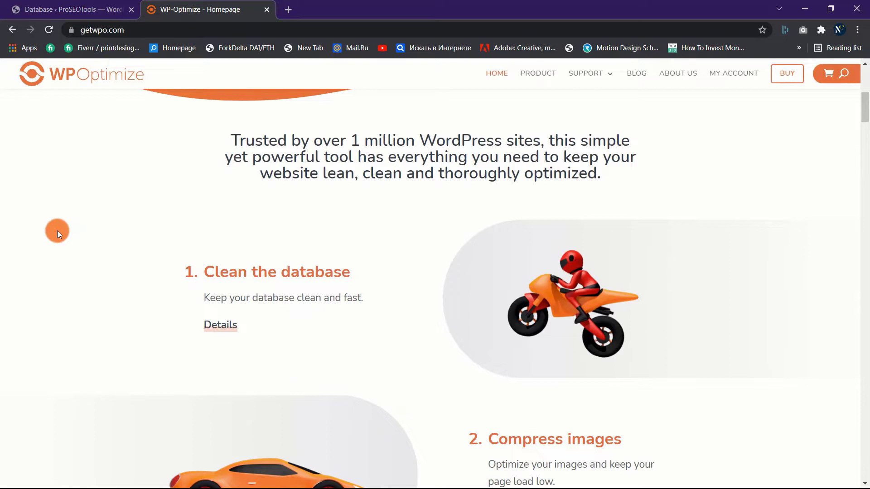
{"action": "scroll", "coordinate": [58, 231], "scroll_direction": "down", "scroll_amount": 4}
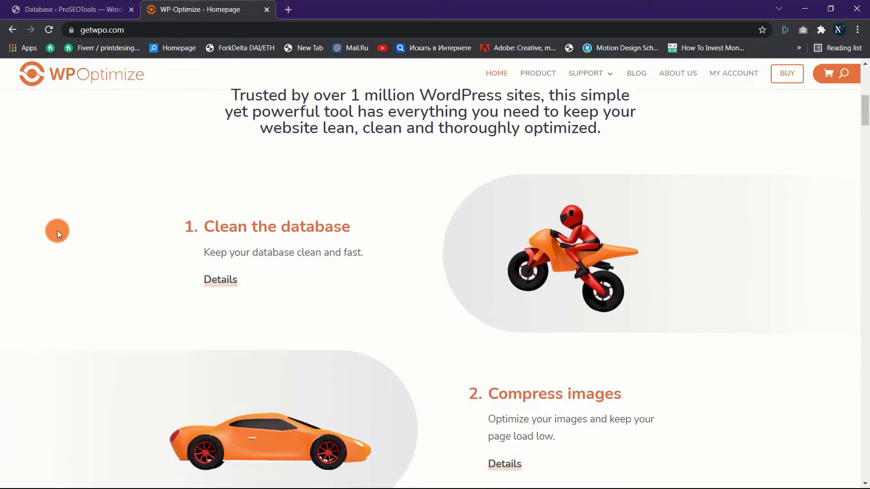
{"action": "scroll", "coordinate": [57, 235], "scroll_direction": "down", "scroll_amount": 2}
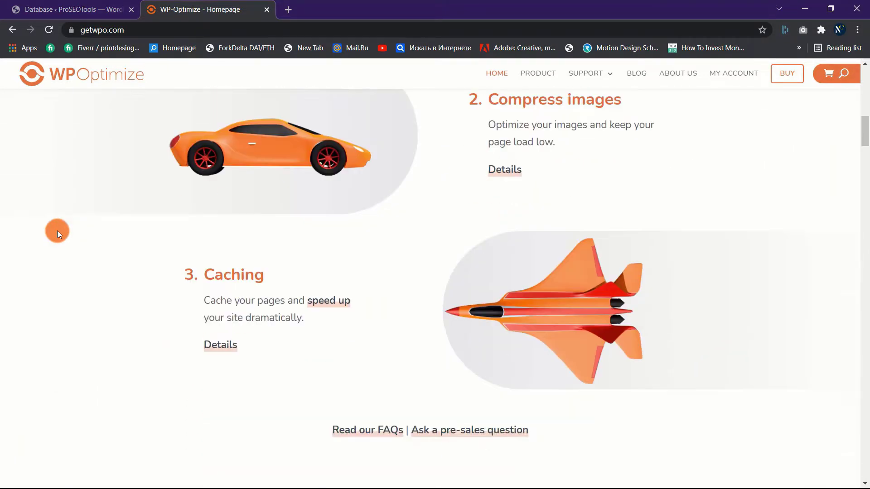
{"action": "scroll", "coordinate": [57, 234], "scroll_direction": "down", "scroll_amount": 5}
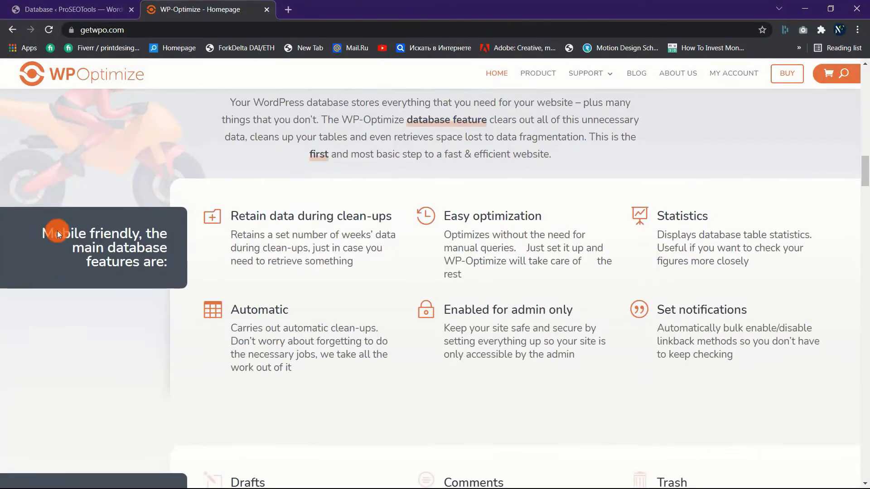
{"action": "scroll", "coordinate": [57, 230], "scroll_direction": "down", "scroll_amount": 3}
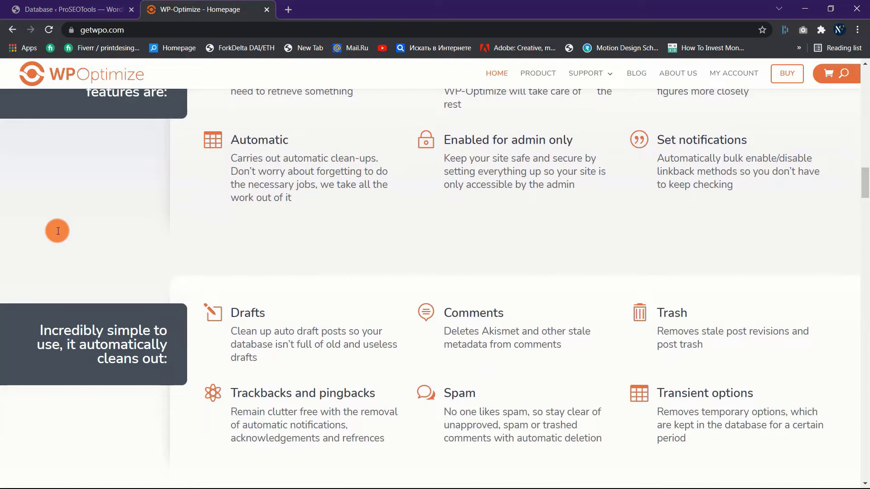
{"action": "scroll", "coordinate": [58, 231], "scroll_direction": "up", "scroll_amount": 15}
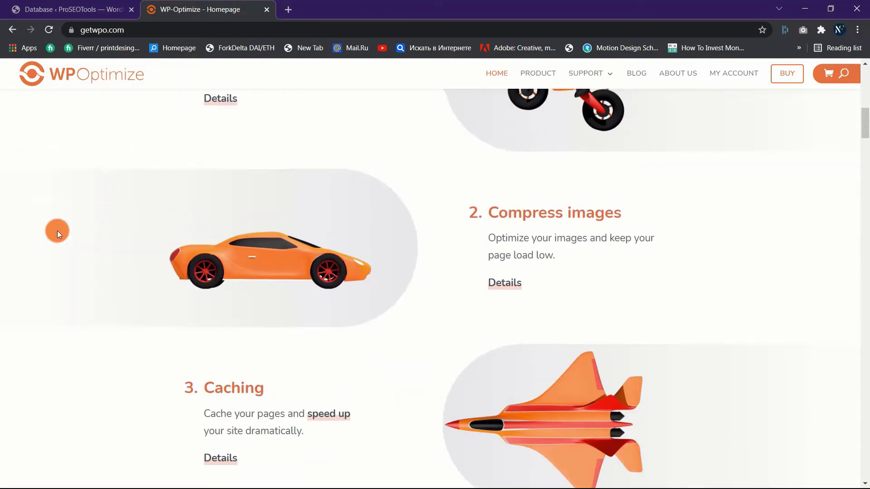
{"action": "scroll", "coordinate": [57, 231], "scroll_direction": "up", "scroll_amount": 10}
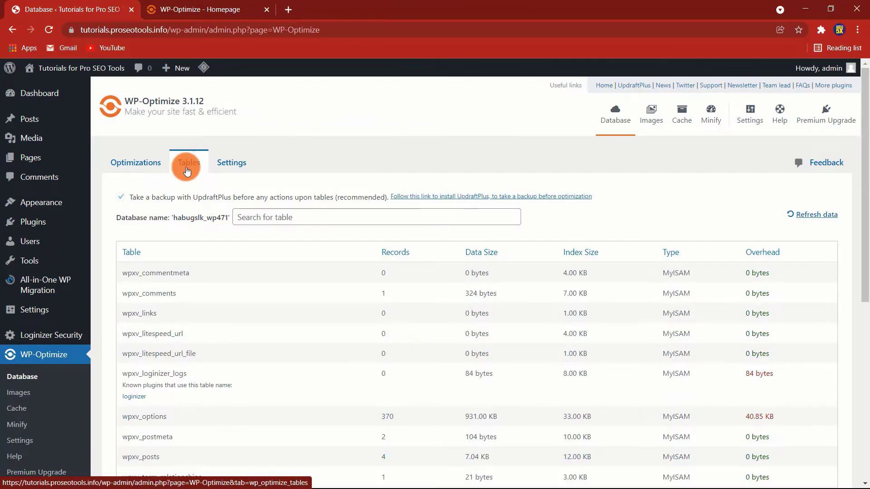
{"action": "left_click", "coordinate": [143, 166]}
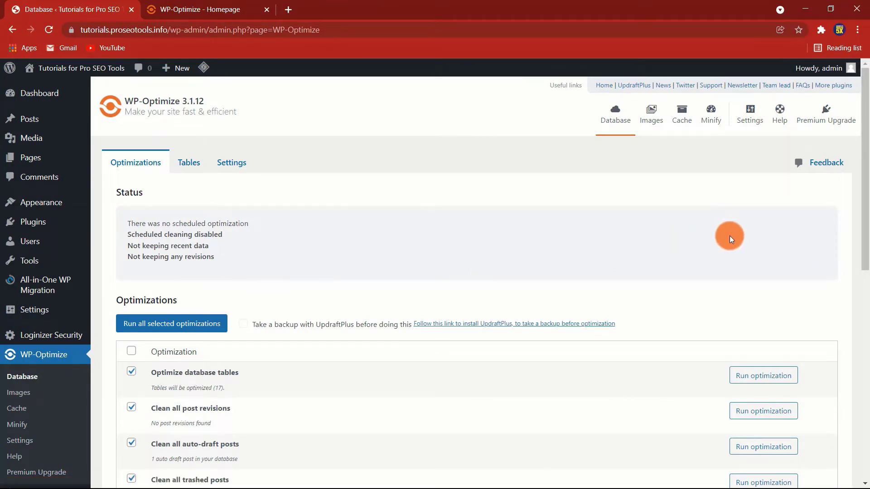
{"action": "left_click", "coordinate": [749, 116]}
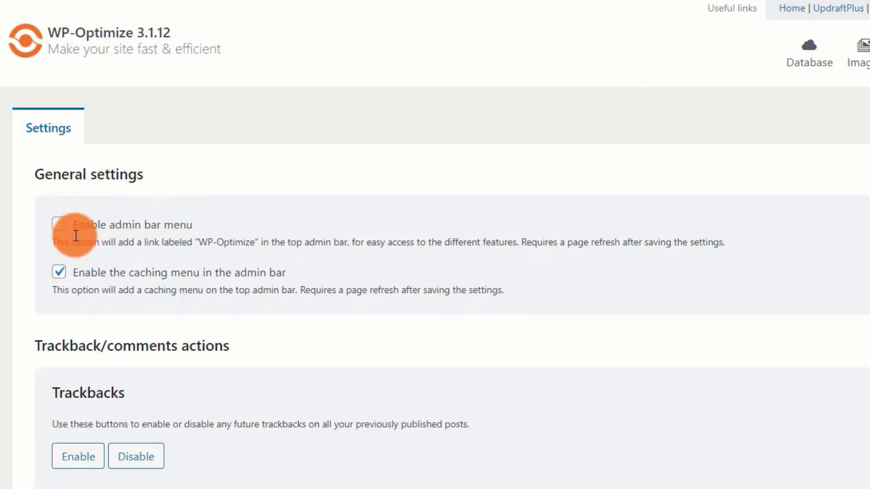
Tick 'Enable admin bar menu' in General settings and check down to the Save settings area.
{"action": "left_click", "coordinate": [59, 224]}
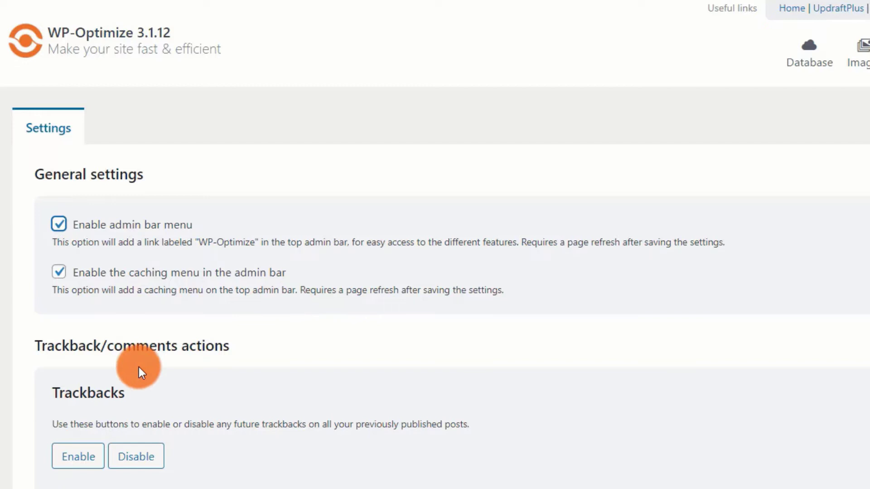
{"action": "scroll", "coordinate": [88, 476], "scroll_direction": "down", "scroll_amount": 3}
{"action": "scroll", "coordinate": [217, 302], "scroll_direction": "down", "scroll_amount": 2}
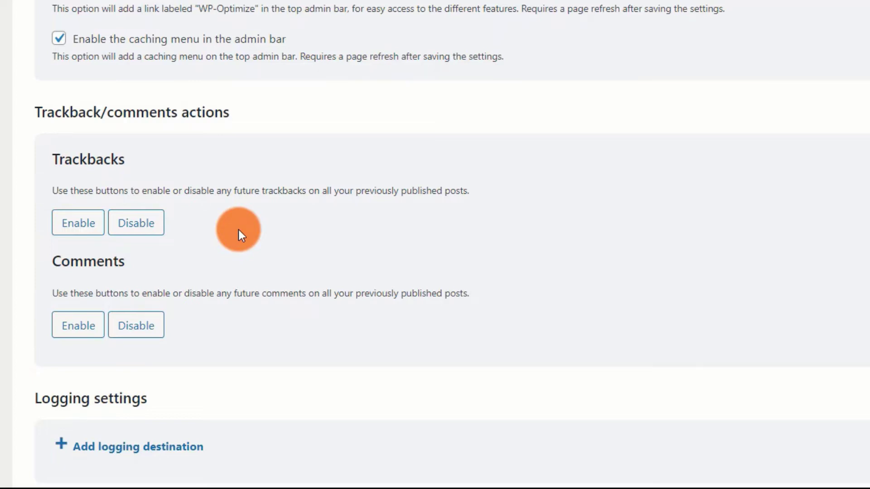
{"action": "scroll", "coordinate": [238, 230], "scroll_direction": "down", "scroll_amount": 5}
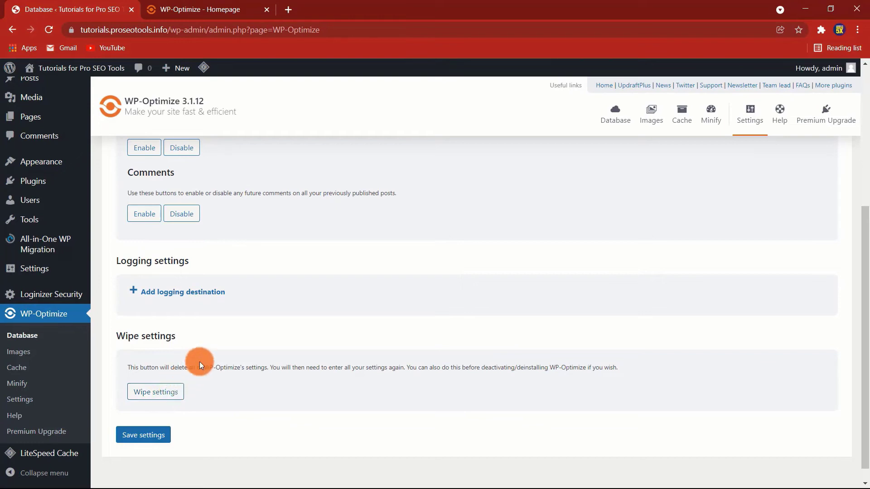
{"action": "scroll", "coordinate": [199, 362], "scroll_direction": "up", "scroll_amount": 9}
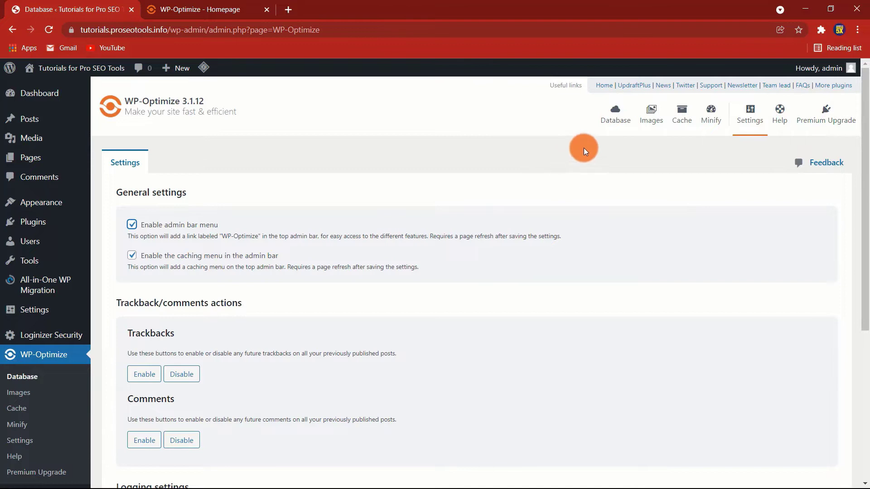
Return to Database Optimizations and review the six ticked clean-ups, with expired transients unticked.
{"action": "left_click", "coordinate": [620, 111]}
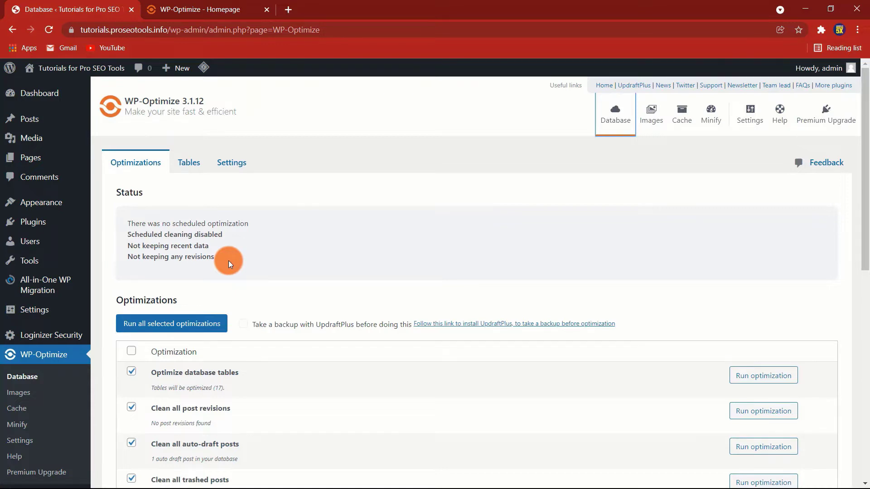
{"action": "scroll", "coordinate": [229, 262], "scroll_direction": "down", "scroll_amount": 2}
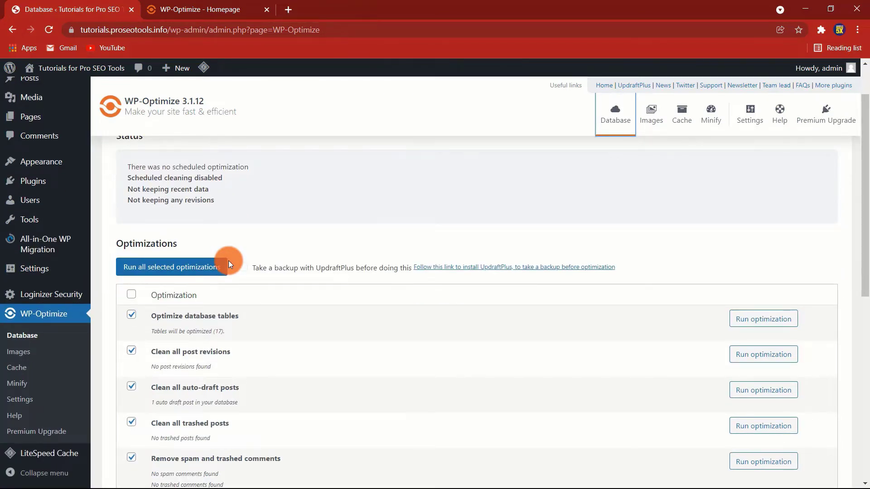
{"action": "scroll", "coordinate": [229, 261], "scroll_direction": "up", "scroll_amount": 2}
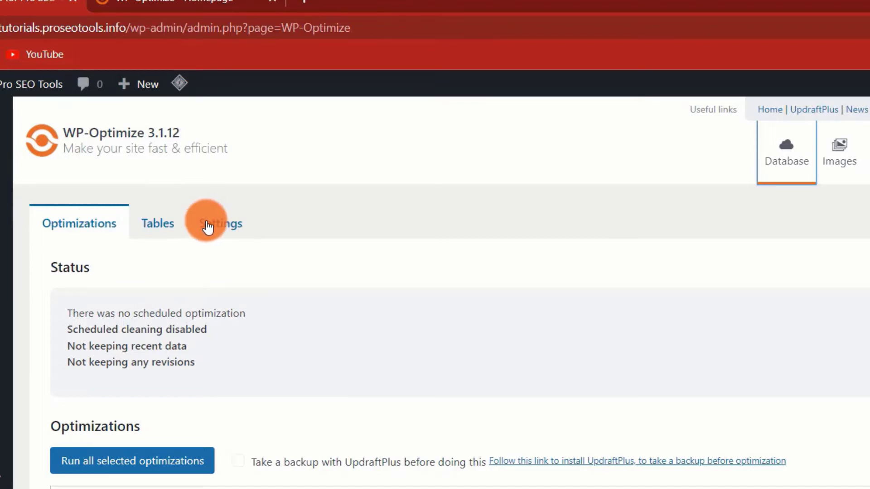
{"action": "scroll", "coordinate": [249, 341], "scroll_direction": "down", "scroll_amount": 5}
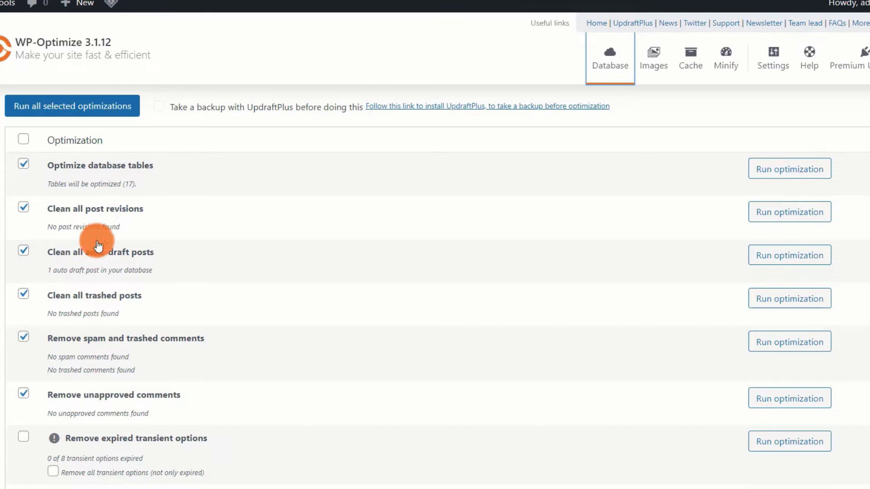
{"action": "scroll", "coordinate": [99, 244], "scroll_direction": "down", "scroll_amount": 6}
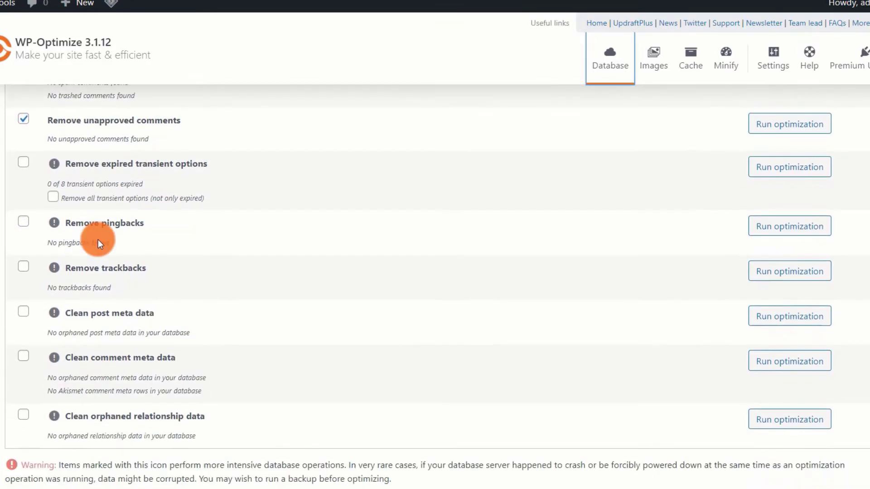
{"action": "scroll", "coordinate": [98, 239], "scroll_direction": "up", "scroll_amount": 6}
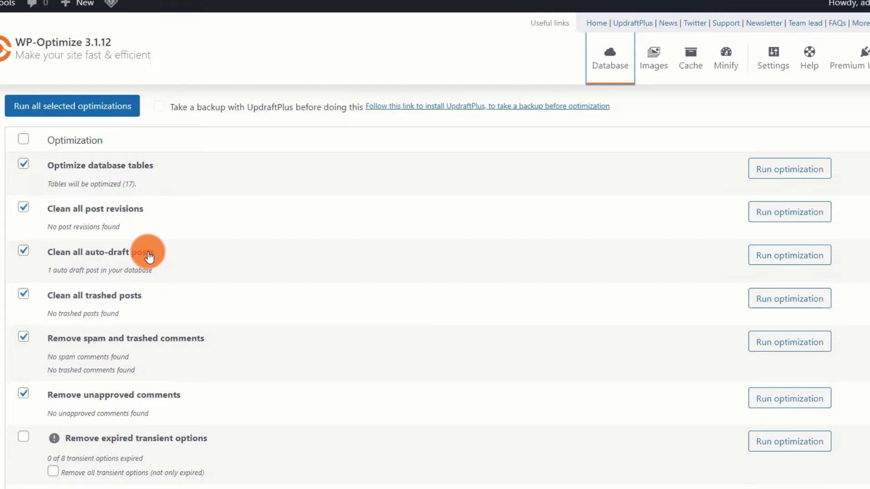
{"action": "left_click", "coordinate": [23, 207]}
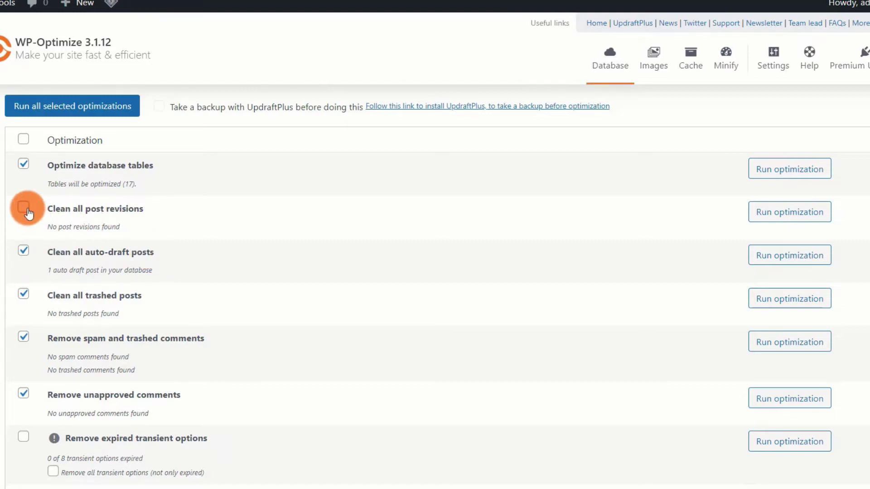
{"action": "left_click", "coordinate": [23, 207]}
{"action": "scroll", "coordinate": [104, 262], "scroll_direction": "down", "scroll_amount": 2}
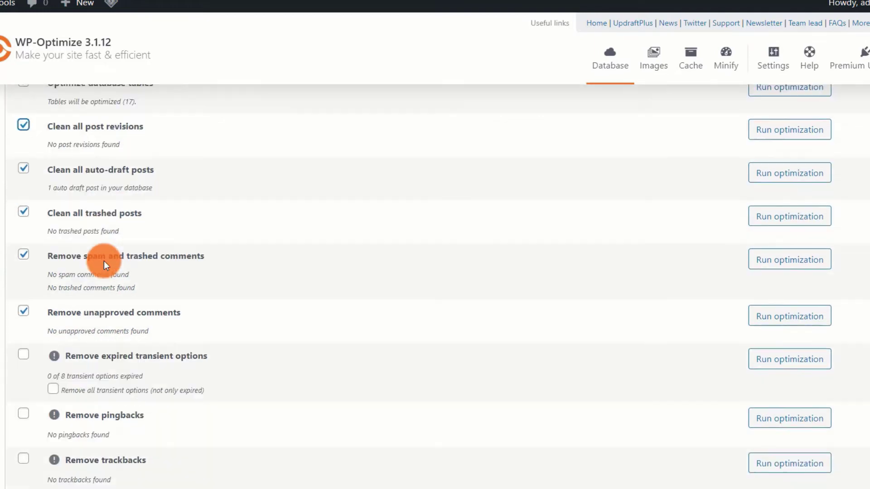
{"action": "scroll", "coordinate": [104, 261], "scroll_direction": "down", "scroll_amount": 3}
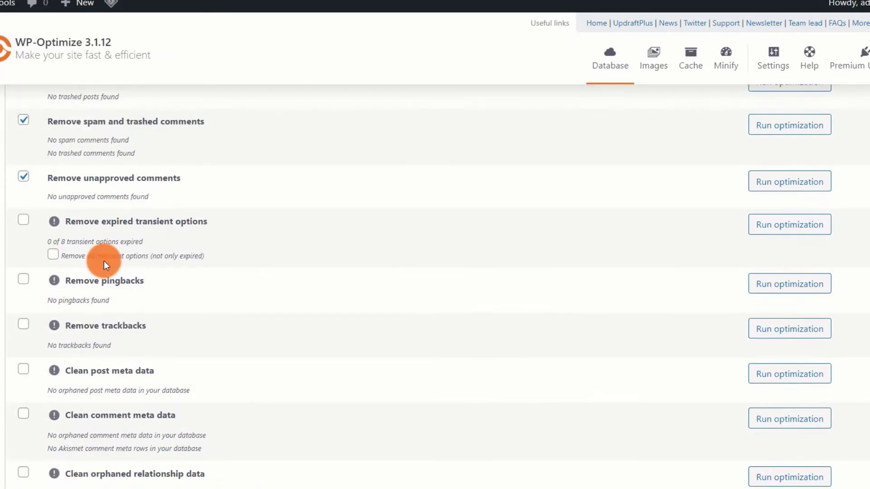
{"action": "scroll", "coordinate": [104, 264], "scroll_direction": "up", "scroll_amount": 6}
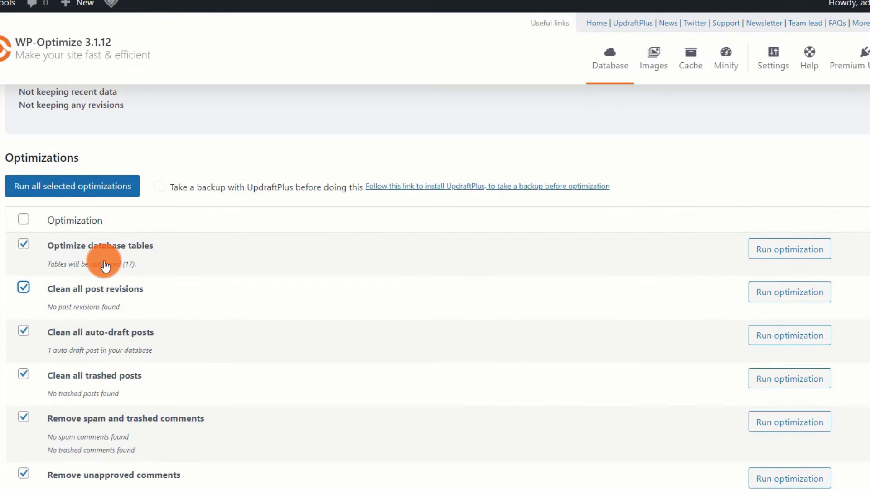
{"action": "scroll", "coordinate": [106, 267], "scroll_direction": "up", "scroll_amount": 3}
{"action": "scroll", "coordinate": [105, 265], "scroll_direction": "down", "scroll_amount": 2}
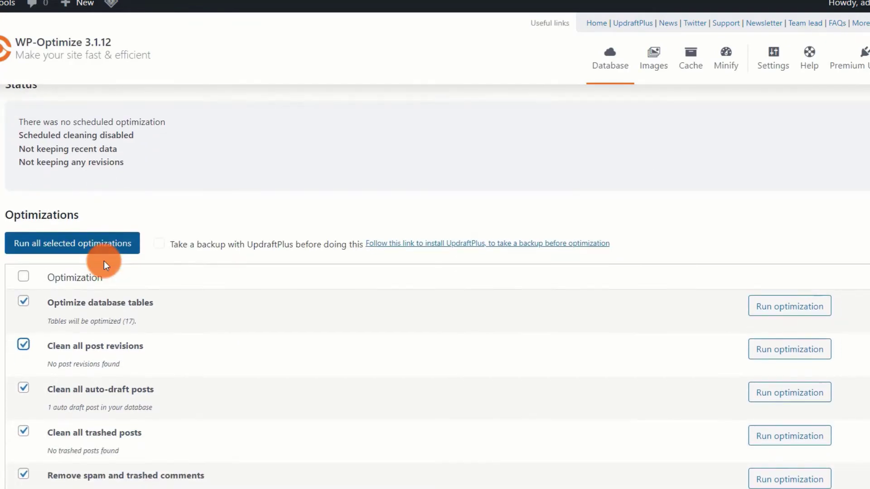
{"action": "scroll", "coordinate": [104, 261], "scroll_direction": "up", "scroll_amount": 2}
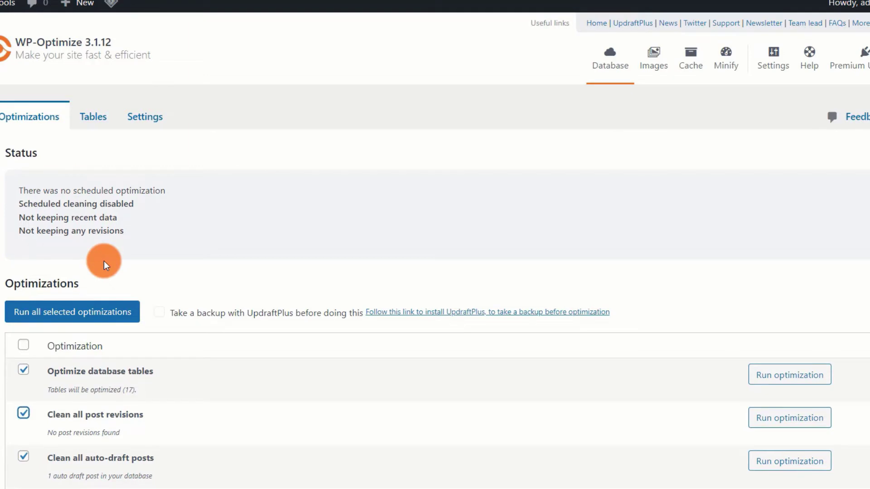
{"action": "scroll", "coordinate": [104, 261], "scroll_direction": "down", "scroll_amount": 8}
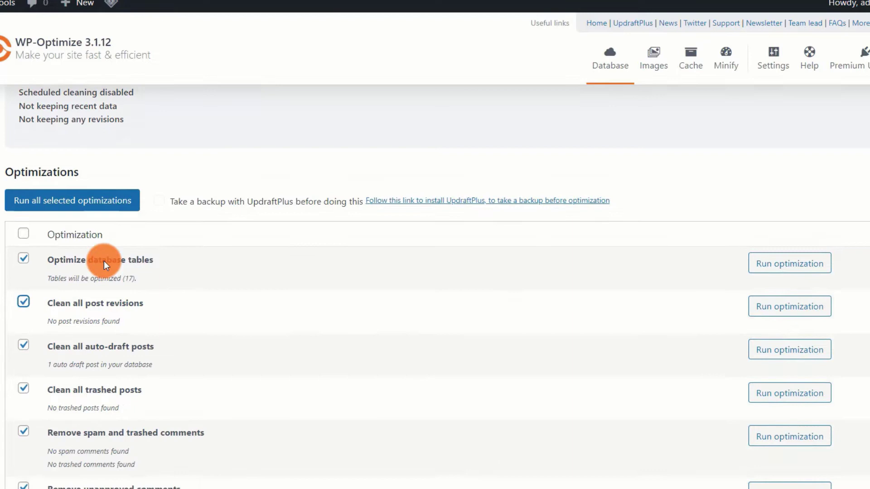
{"action": "scroll", "coordinate": [104, 261], "scroll_direction": "down", "scroll_amount": 1}
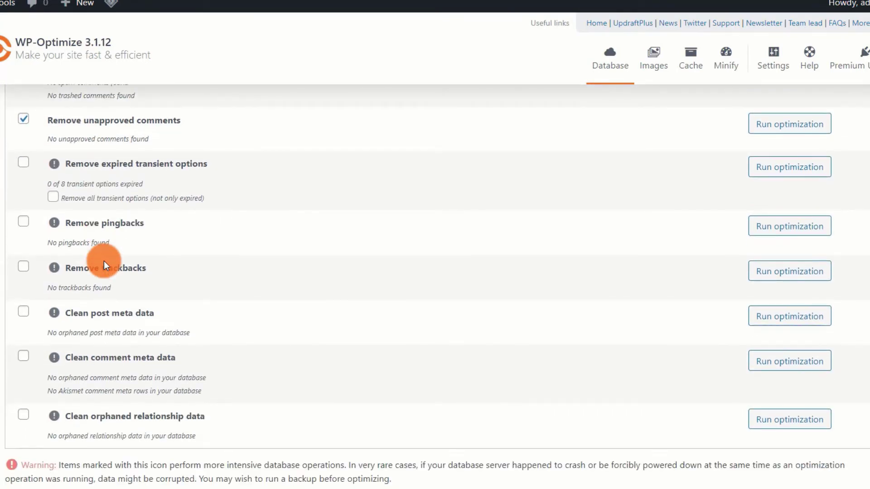
{"action": "scroll", "coordinate": [227, 326], "scroll_direction": "up", "scroll_amount": 9}
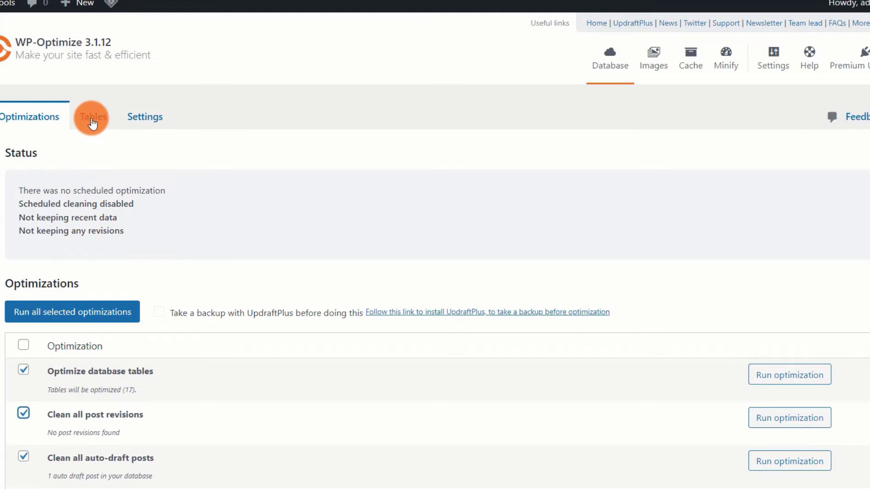
Review the 17 database tables totalling 1.04 MB, with 40.93 KB overhead mostly in wpxv_options.
{"action": "left_click", "coordinate": [92, 120]}
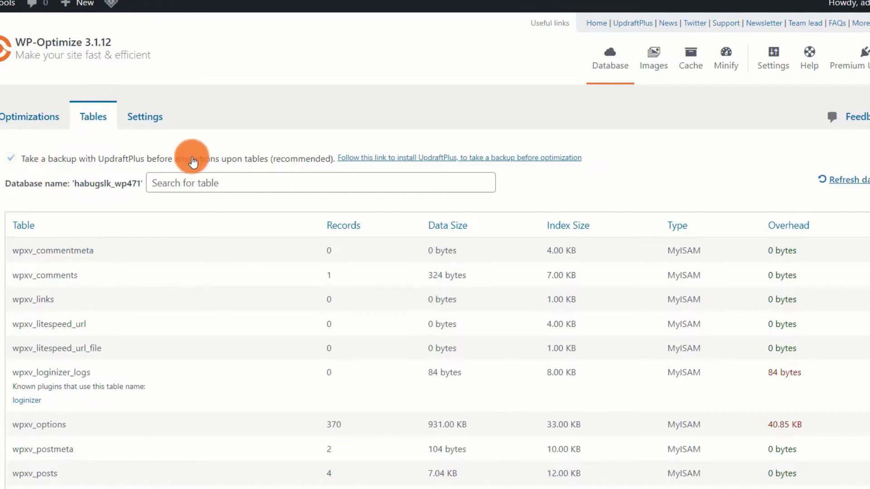
{"action": "scroll", "coordinate": [79, 266], "scroll_direction": "down", "scroll_amount": 6}
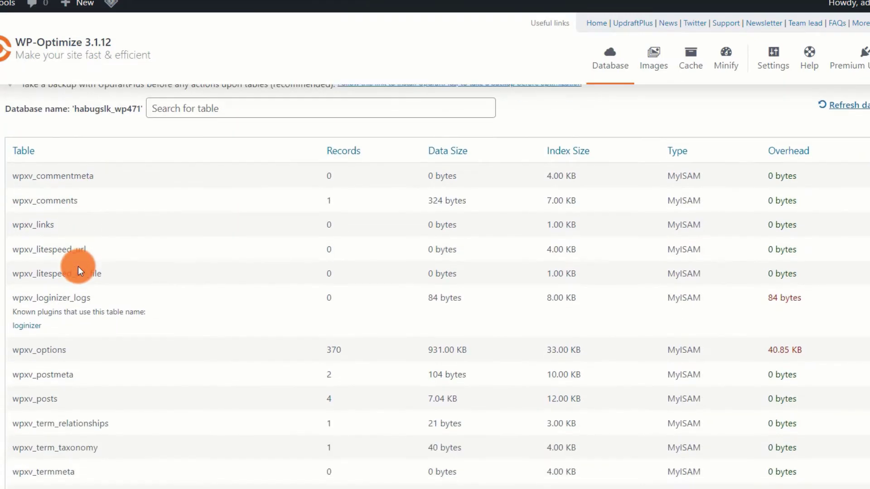
{"action": "scroll", "coordinate": [78, 267], "scroll_direction": "down", "scroll_amount": 2}
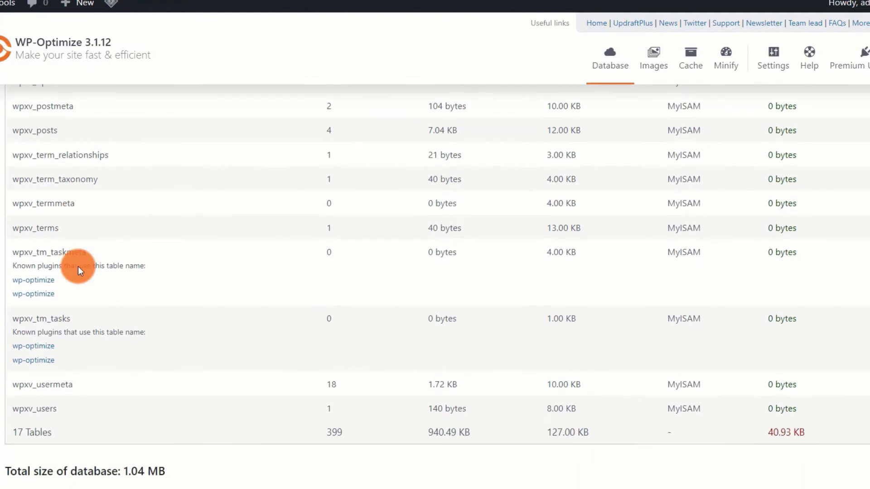
{"action": "scroll", "coordinate": [79, 266], "scroll_direction": "up", "scroll_amount": 3}
{"action": "scroll", "coordinate": [78, 267], "scroll_direction": "up", "scroll_amount": 3}
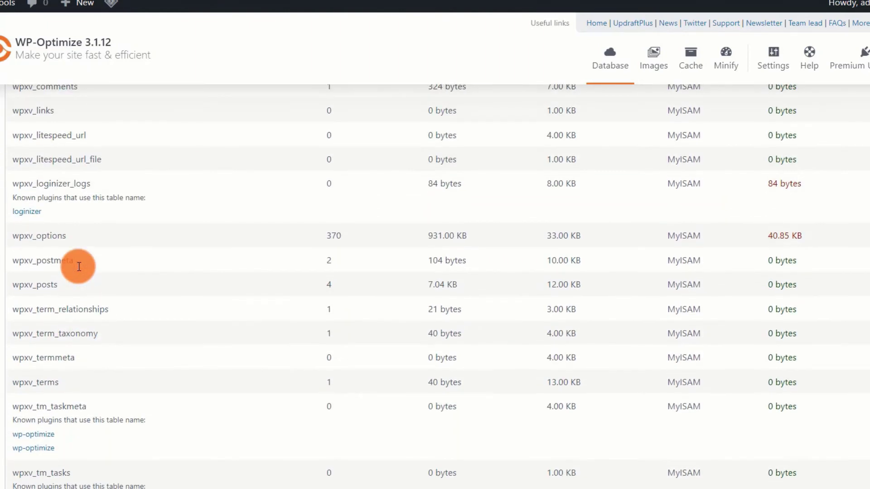
{"action": "scroll", "coordinate": [79, 266], "scroll_direction": "up", "scroll_amount": 2}
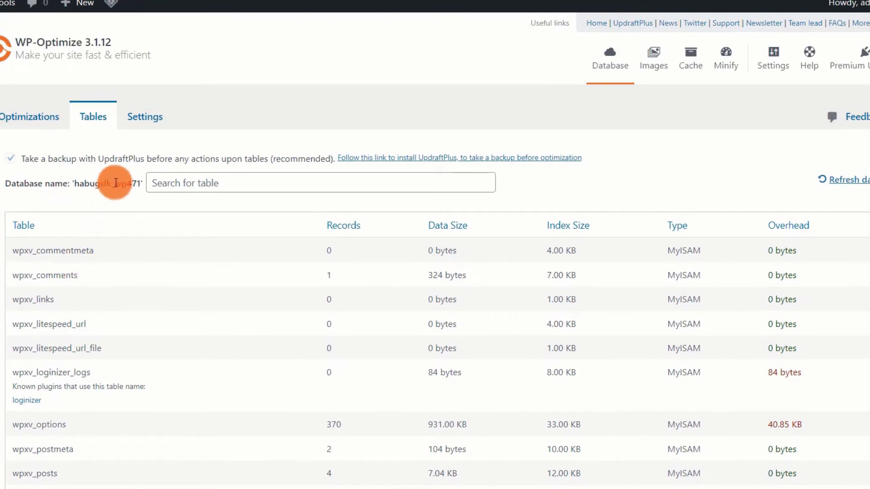
{"action": "left_click", "coordinate": [147, 120]}
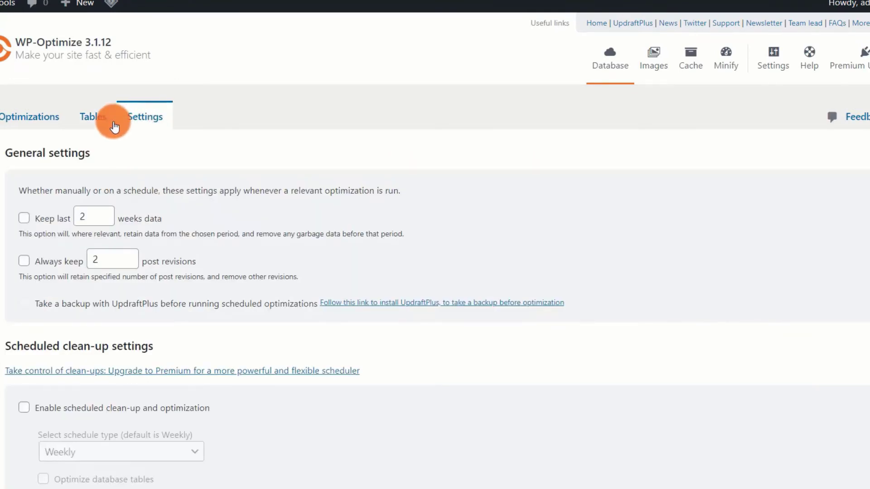
{"action": "left_click", "coordinate": [93, 130]}
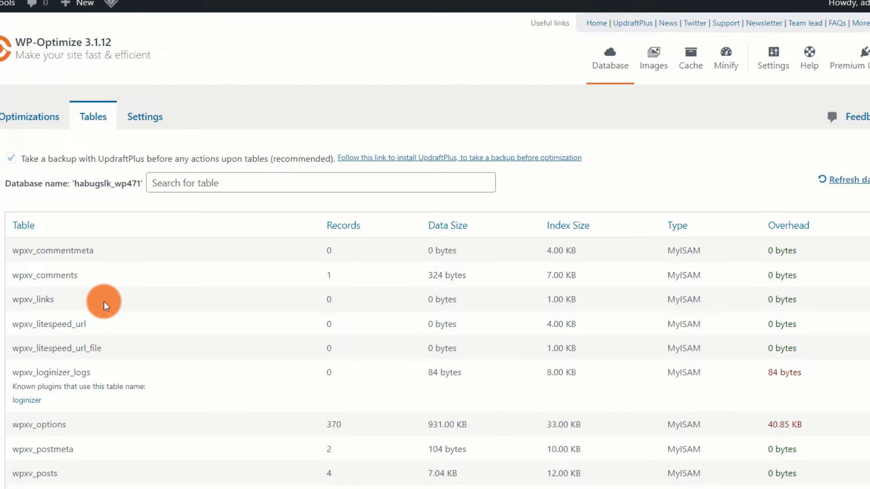
{"action": "scroll", "coordinate": [105, 308], "scroll_direction": "down", "scroll_amount": 5}
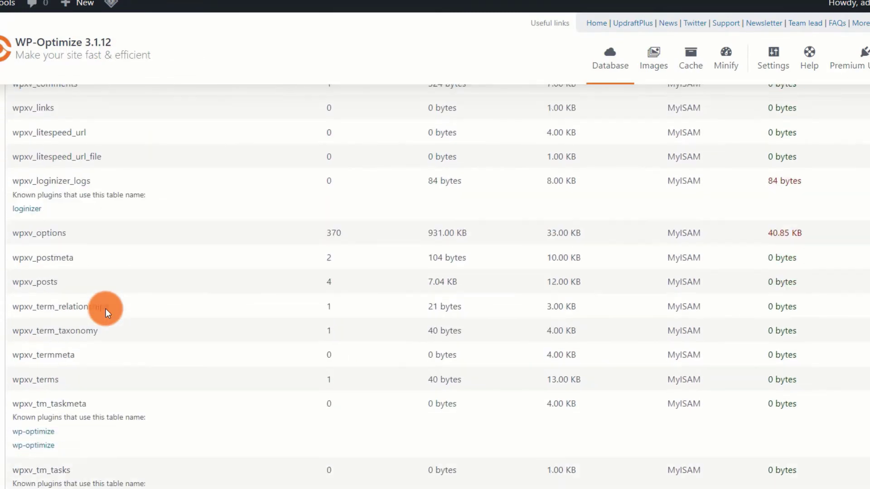
{"action": "scroll", "coordinate": [105, 309], "scroll_direction": "down", "scroll_amount": 3}
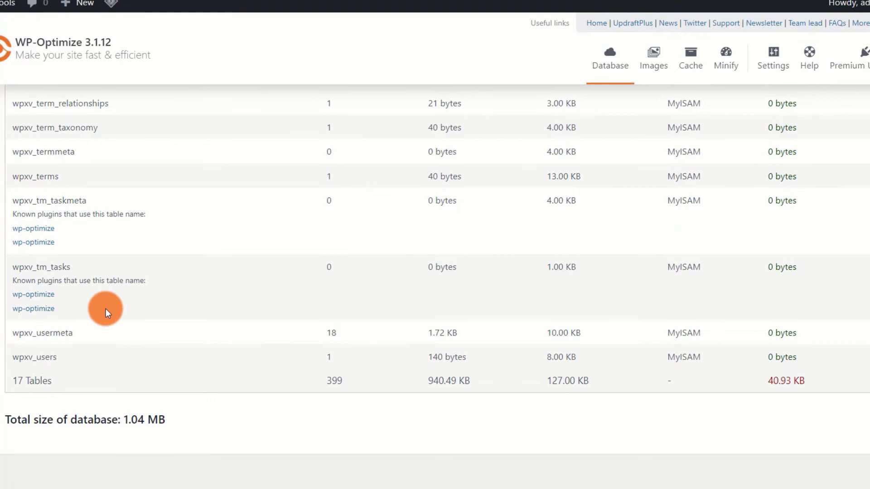
{"action": "scroll", "coordinate": [105, 308], "scroll_direction": "up", "scroll_amount": 8}
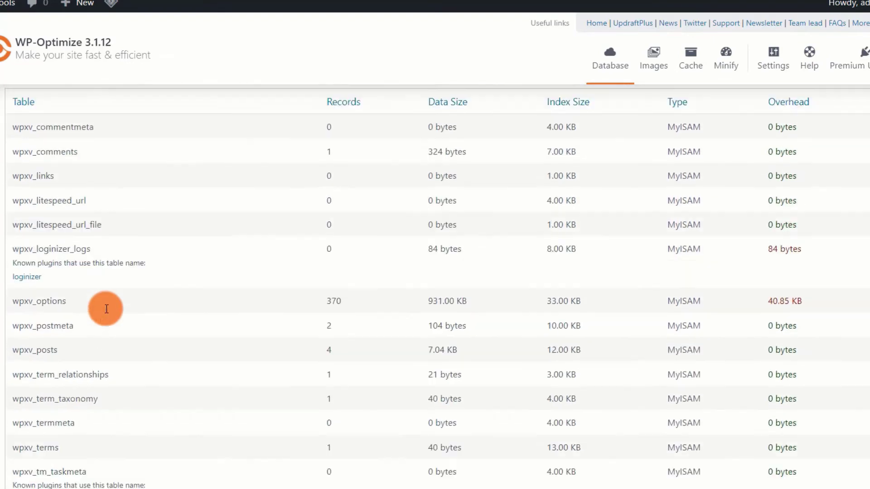
{"action": "scroll", "coordinate": [106, 309], "scroll_direction": "up", "scroll_amount": 1}
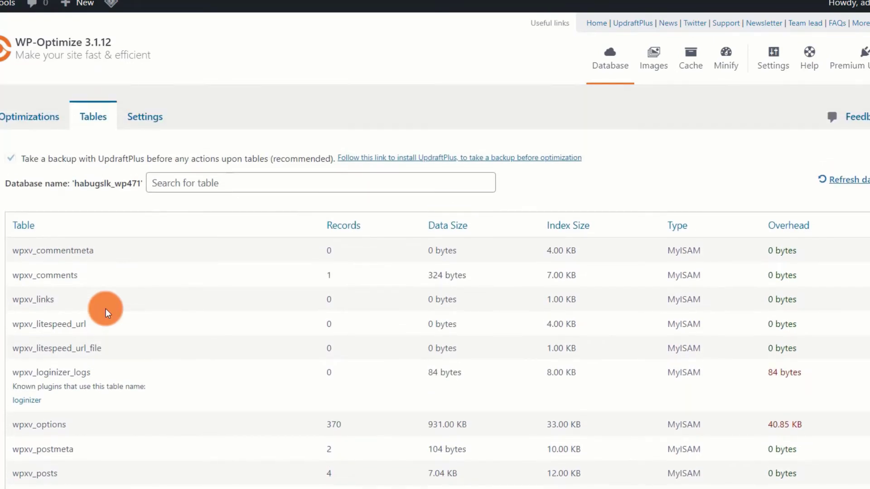
Review Database Settings: data-retention options and disabled scheduled clean-up defaulting to Weekly.
{"action": "left_click", "coordinate": [149, 125]}
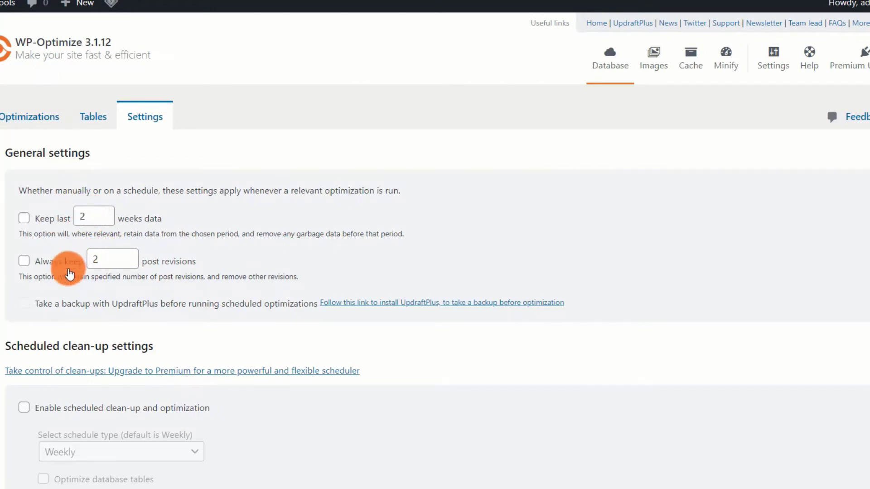
{"action": "scroll", "coordinate": [185, 347], "scroll_direction": "down", "scroll_amount": 2}
{"action": "scroll", "coordinate": [114, 277], "scroll_direction": "up", "scroll_amount": 2}
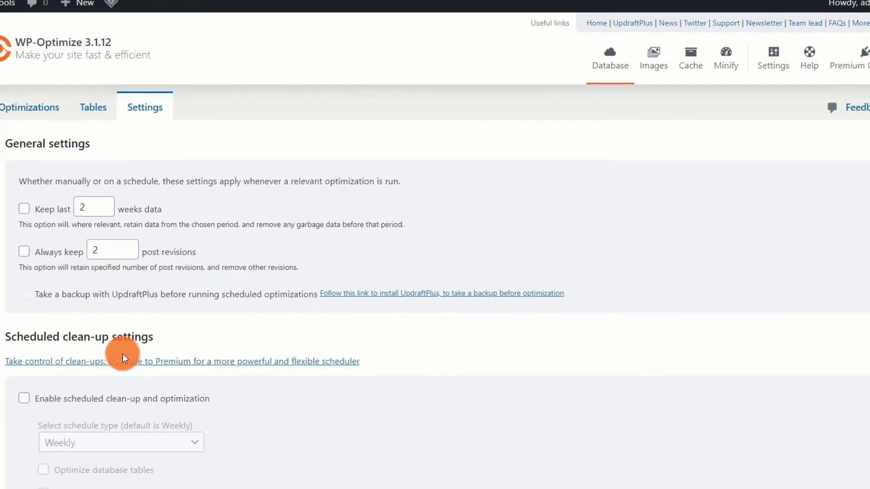
{"action": "scroll", "coordinate": [123, 354], "scroll_direction": "down", "scroll_amount": 6}
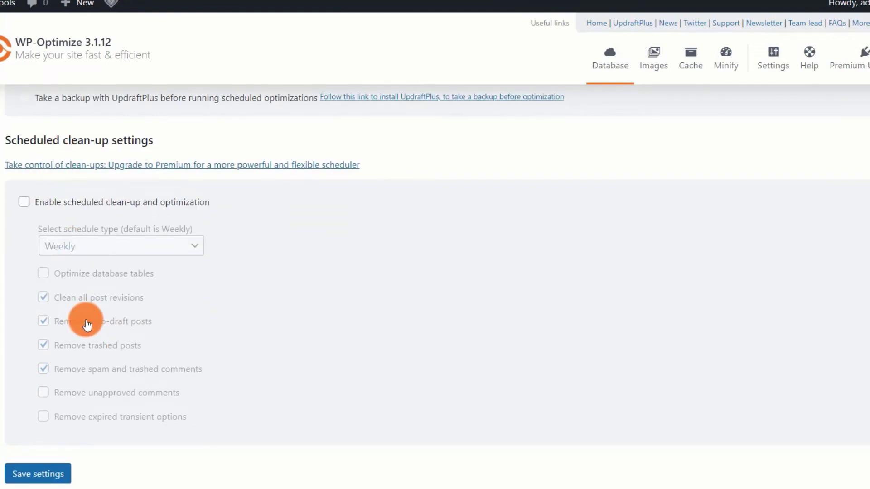
{"action": "scroll", "coordinate": [86, 317], "scroll_direction": "up", "scroll_amount": 4}
{"action": "scroll", "coordinate": [89, 325], "scroll_direction": "up", "scroll_amount": 2}
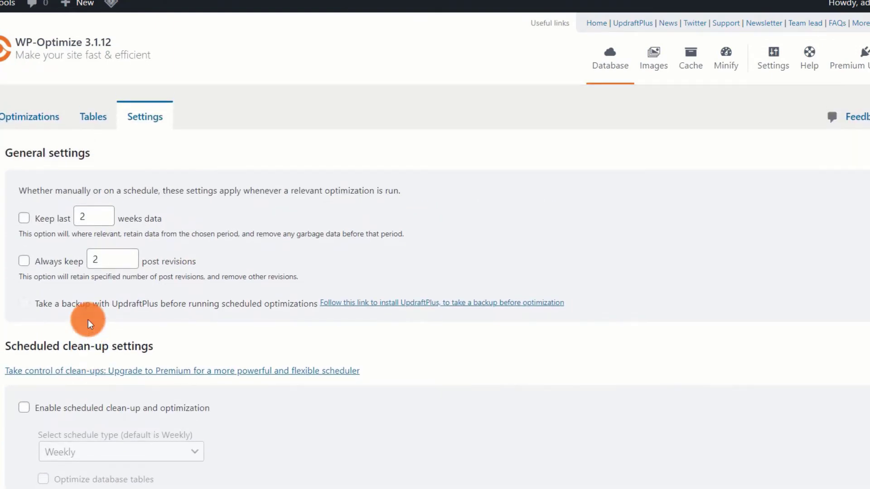
Switch to Images and review Compress images: auto-compression off, meta-box shown, Custom compression chosen.
{"action": "left_click", "coordinate": [659, 63]}
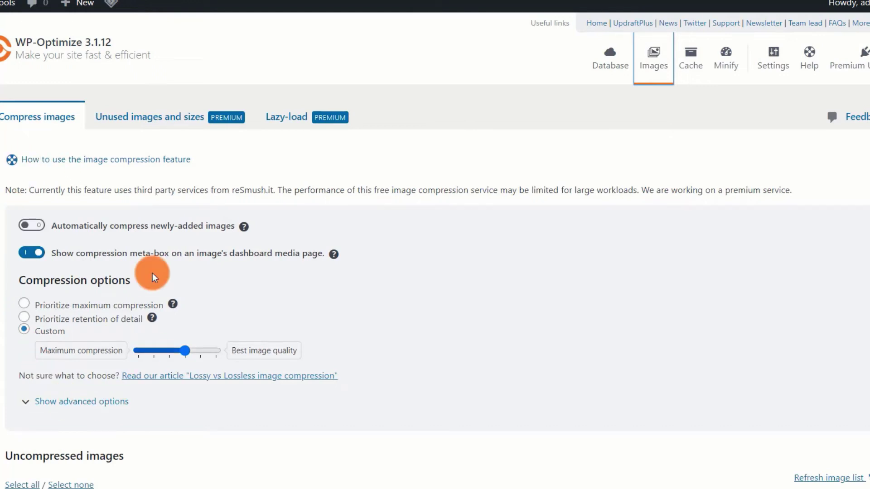
{"action": "scroll", "coordinate": [169, 258], "scroll_direction": "down", "scroll_amount": 2}
{"action": "scroll", "coordinate": [170, 256], "scroll_direction": "down", "scroll_amount": 1}
{"action": "scroll", "coordinate": [169, 256], "scroll_direction": "up", "scroll_amount": 3}
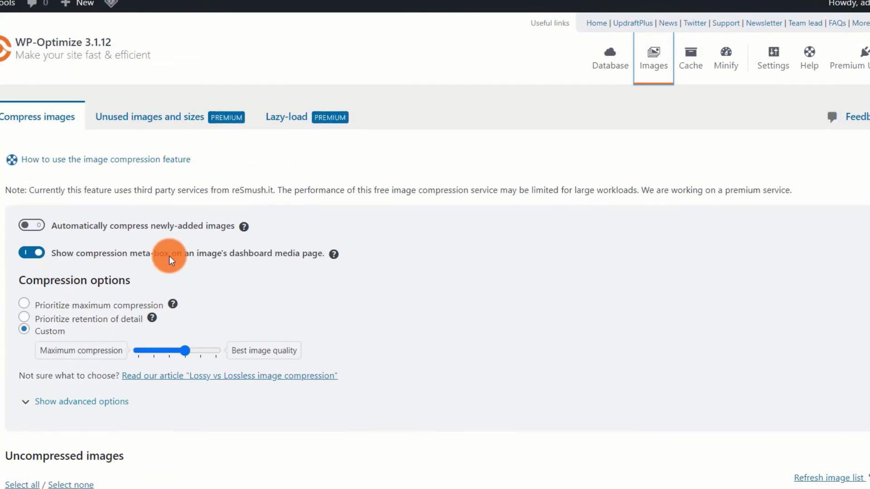
{"action": "scroll", "coordinate": [169, 256], "scroll_direction": "down", "scroll_amount": 3}
{"action": "scroll", "coordinate": [169, 256], "scroll_direction": "up", "scroll_amount": 3}
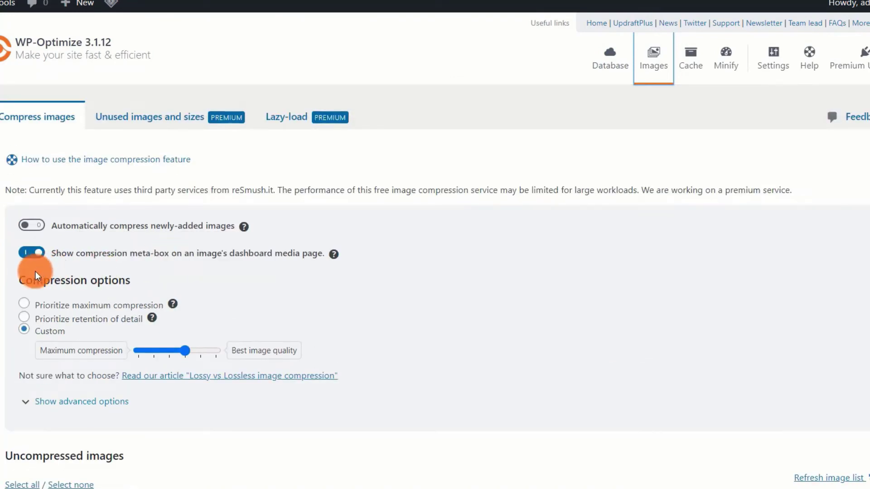
{"action": "scroll", "coordinate": [100, 277], "scroll_direction": "down", "scroll_amount": 2}
{"action": "scroll", "coordinate": [100, 275], "scroll_direction": "down", "scroll_amount": 2}
{"action": "scroll", "coordinate": [100, 275], "scroll_direction": "up", "scroll_amount": 3}
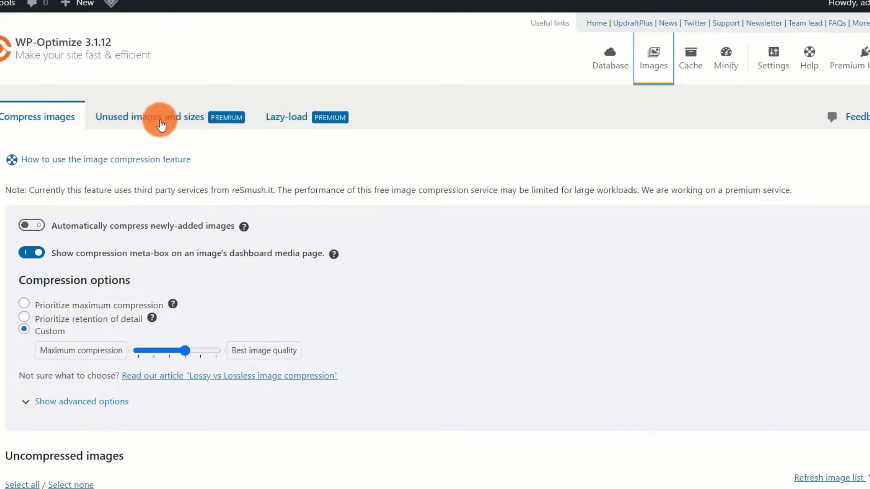
Look through the Unused images and sizes and Lazy-load image options.
{"action": "left_click", "coordinate": [186, 127]}
{"action": "left_click", "coordinate": [288, 121]}
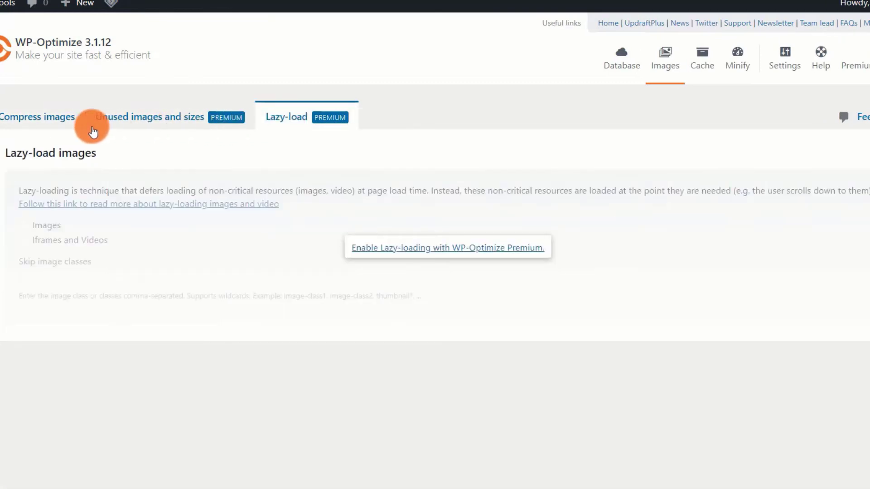
{"action": "left_click", "coordinate": [35, 117]}
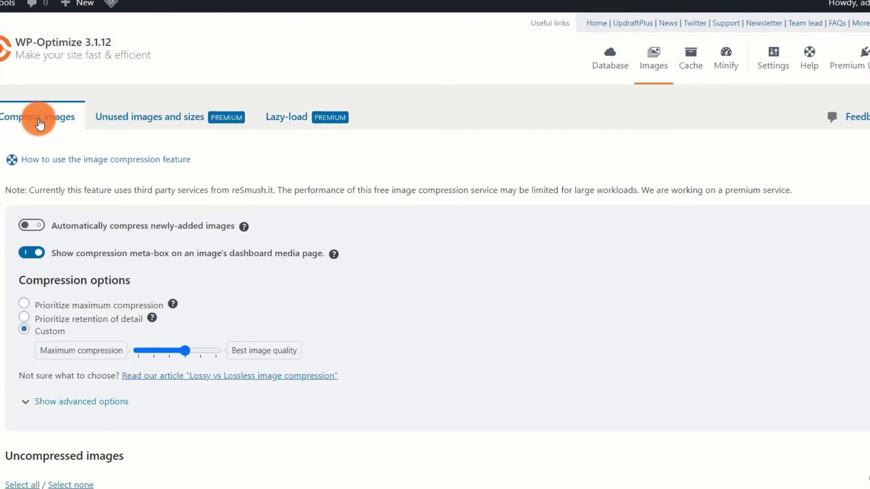
{"action": "left_click", "coordinate": [296, 122]}
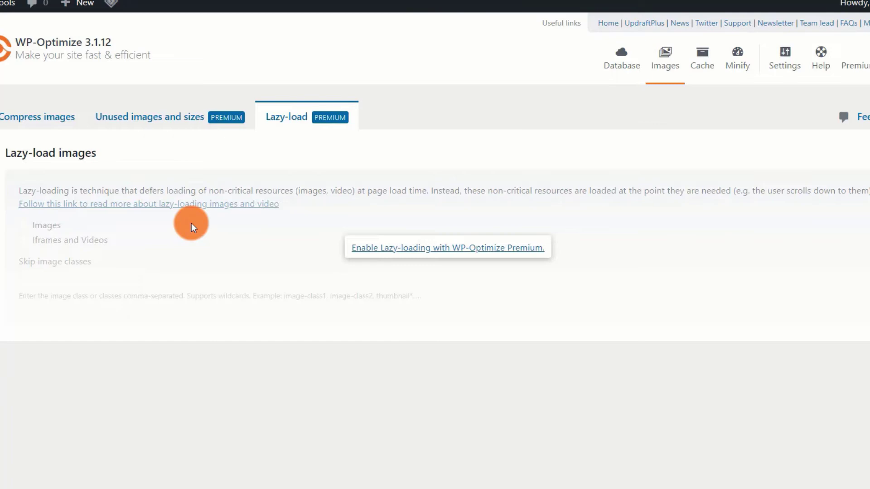
{"action": "left_click", "coordinate": [49, 126]}
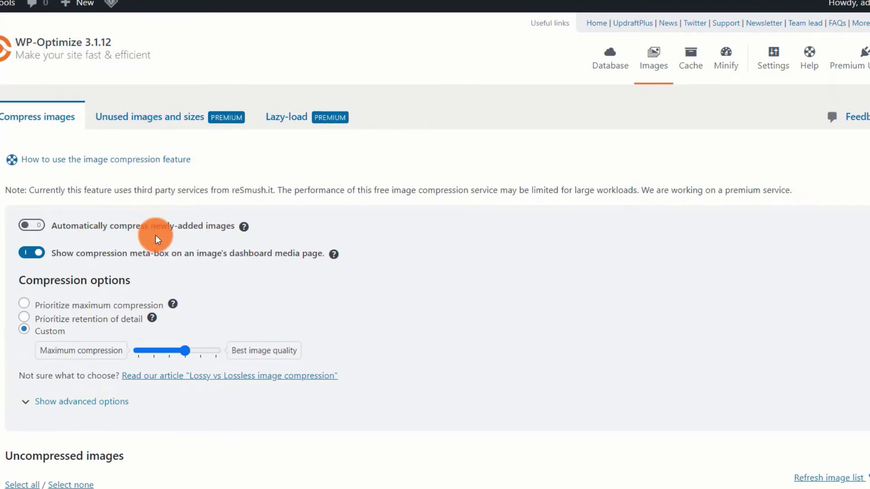
Settle on Compress images, confirming no uncompressed images found and Custom compression selected.
{"action": "scroll", "coordinate": [158, 237], "scroll_direction": "down", "scroll_amount": 1}
{"action": "scroll", "coordinate": [156, 236], "scroll_direction": "down", "scroll_amount": 2}
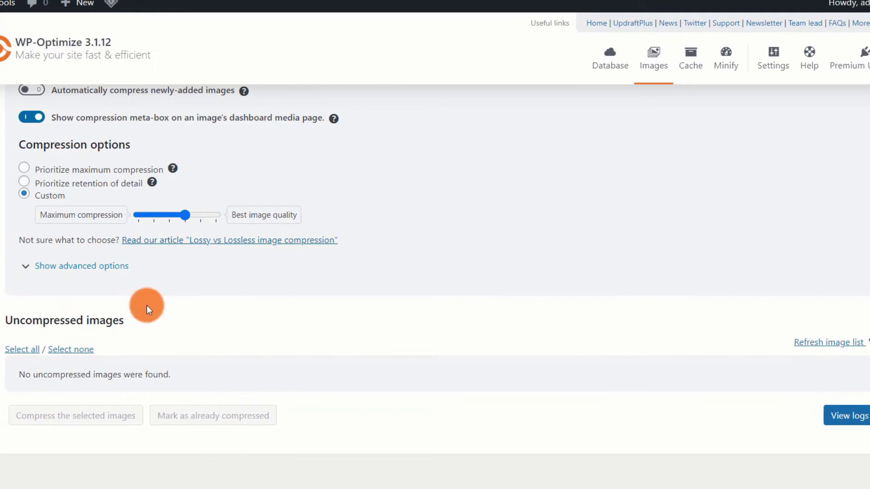
{"action": "scroll", "coordinate": [104, 340], "scroll_direction": "up", "scroll_amount": 1}
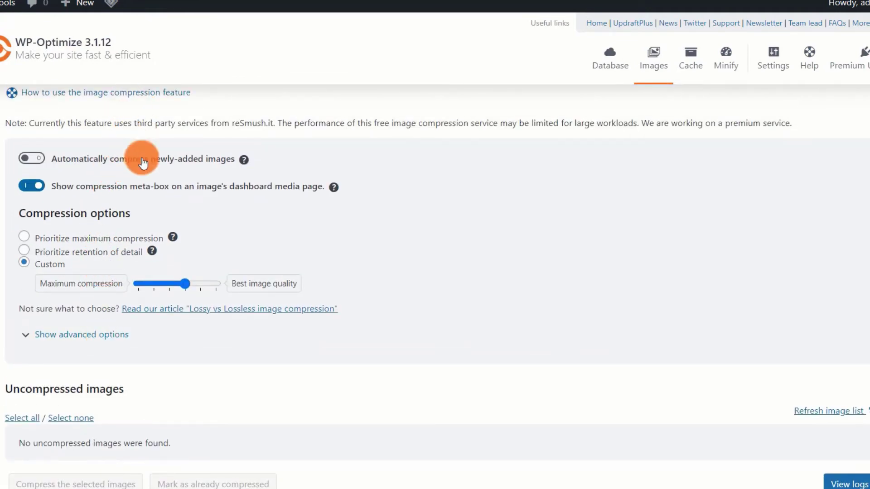
{"action": "scroll", "coordinate": [140, 159], "scroll_direction": "up", "scroll_amount": 1}
{"action": "left_click", "coordinate": [153, 129]}
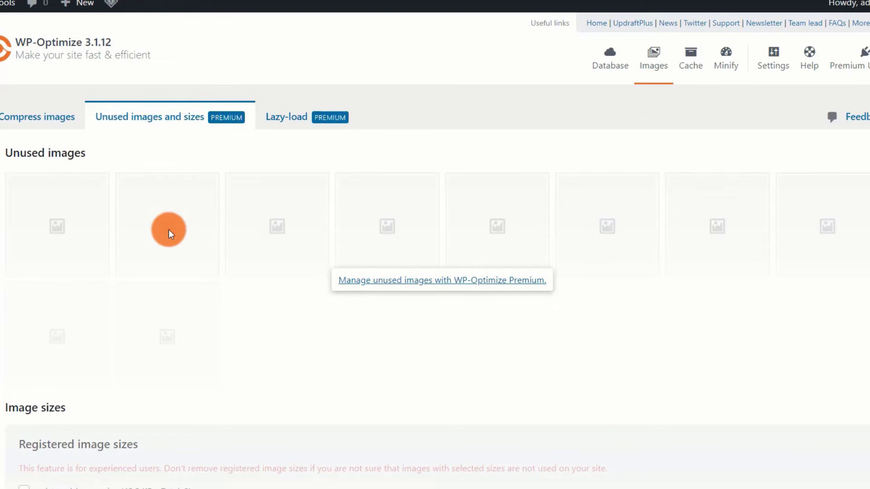
{"action": "left_click", "coordinate": [45, 131]}
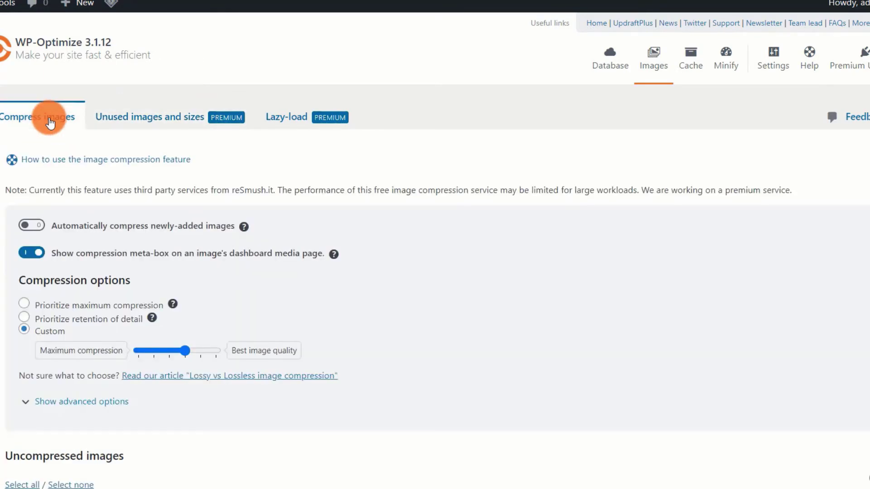
{"action": "mouse_move", "coordinate": [36, 67]}
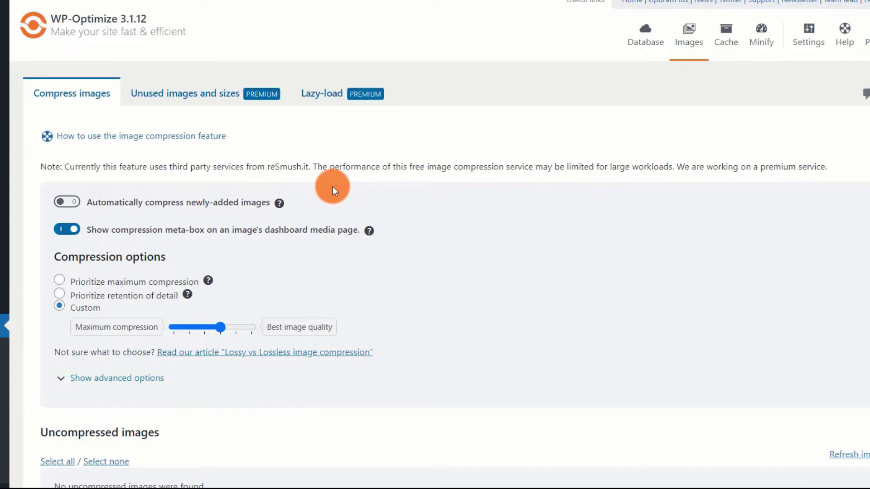
Switch on Enable page caching under Cache, with 0 bytes cached and 24-hour lifespan.
{"action": "left_click", "coordinate": [727, 34]}
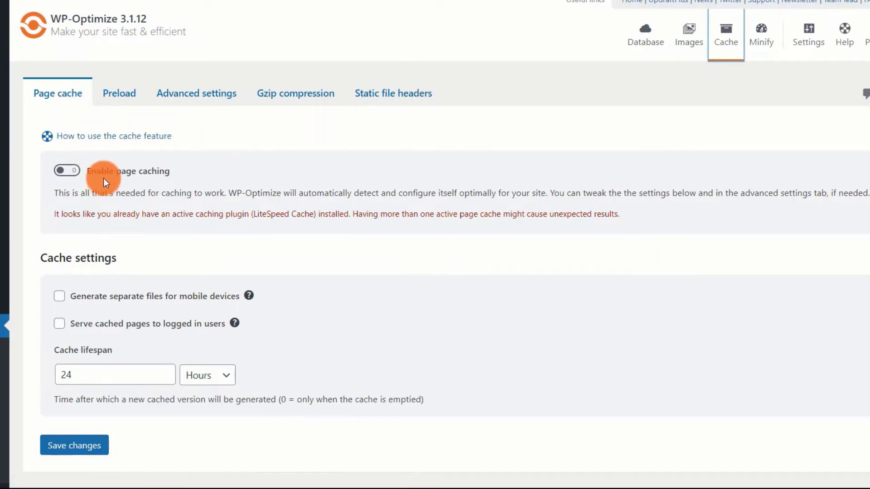
{"action": "left_click", "coordinate": [71, 171]}
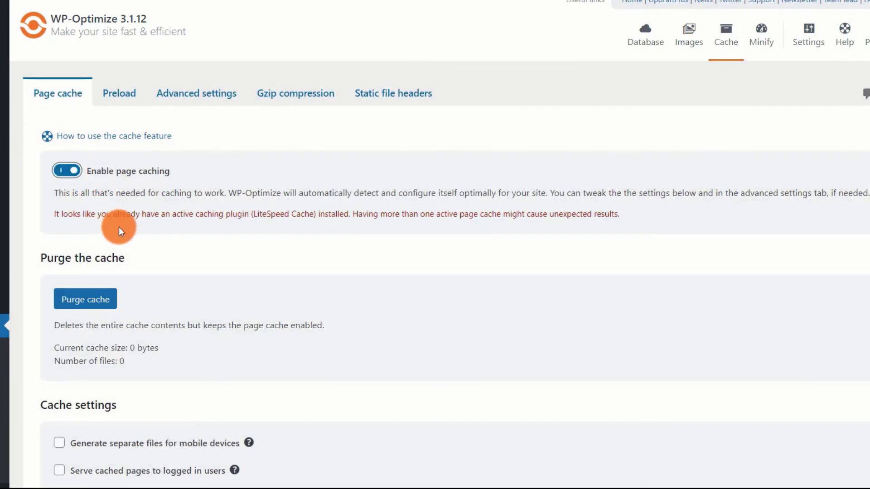
{"action": "scroll", "coordinate": [139, 232], "scroll_direction": "down", "scroll_amount": 2}
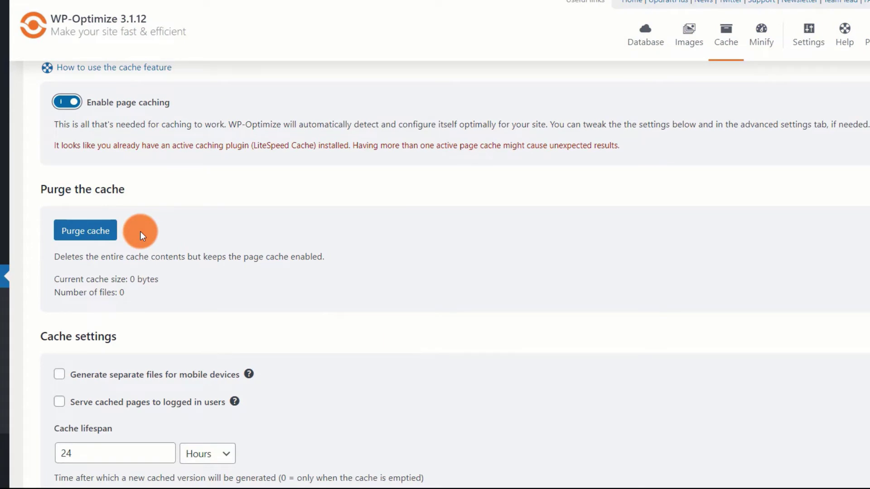
{"action": "scroll", "coordinate": [141, 232], "scroll_direction": "down", "scroll_amount": 2}
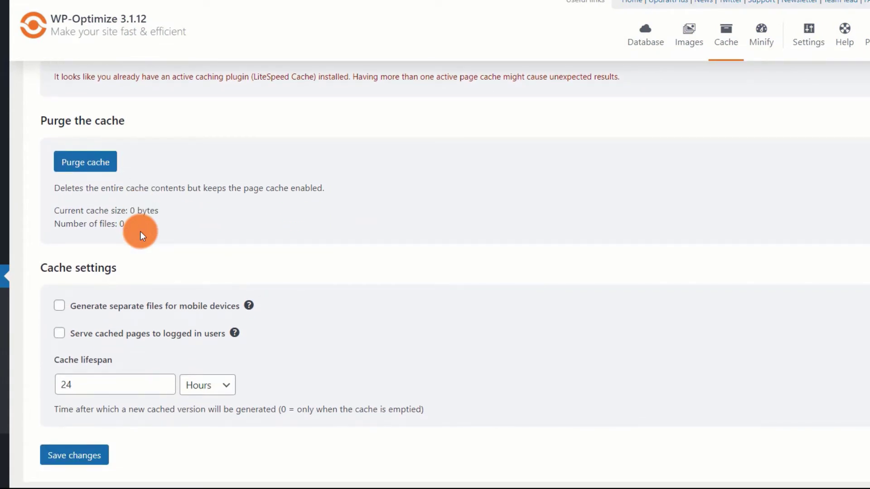
{"action": "scroll", "coordinate": [141, 231], "scroll_direction": "up", "scroll_amount": 4}
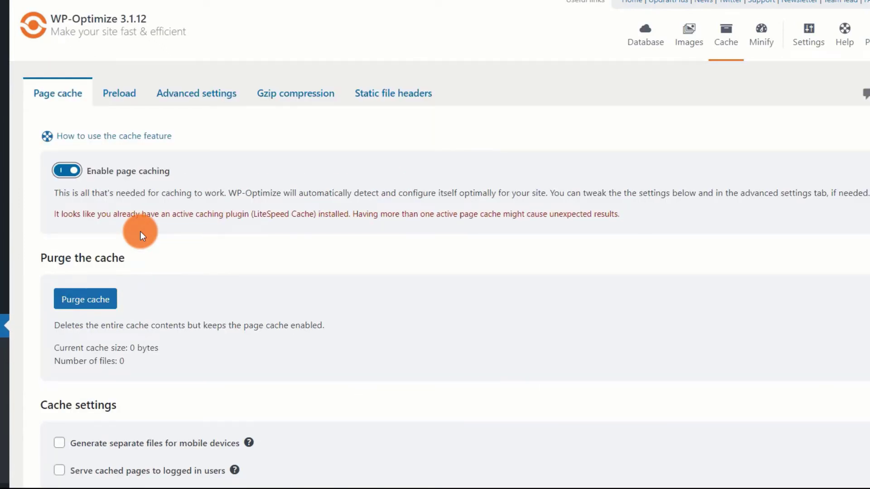
{"action": "scroll", "coordinate": [141, 232], "scroll_direction": "down", "scroll_amount": 4}
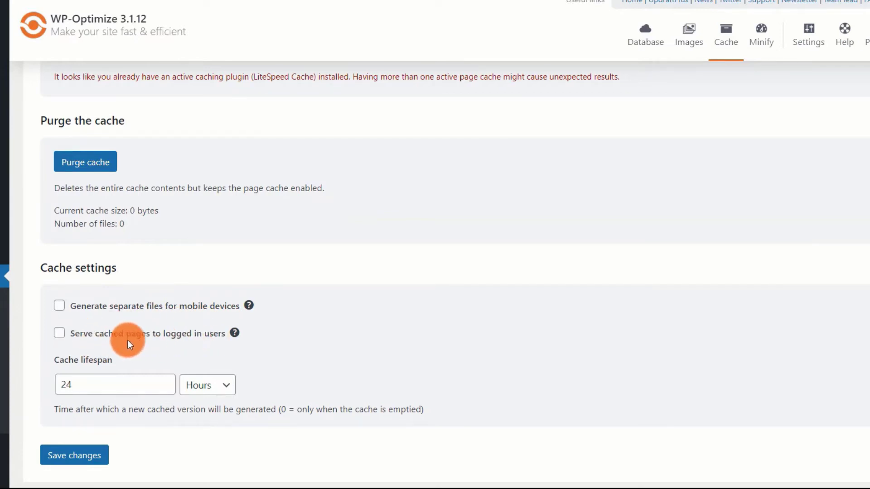
{"action": "scroll", "coordinate": [164, 274], "scroll_direction": "up", "scroll_amount": 4}
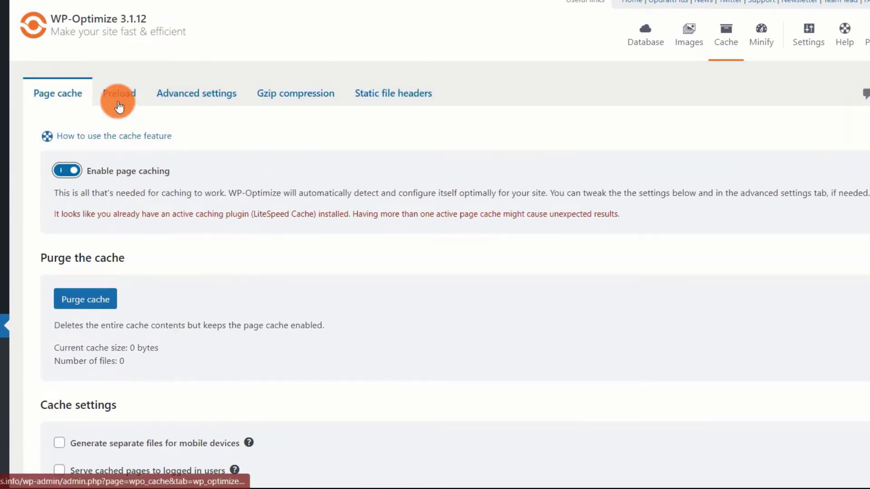
Show the cache Preload tab, where scheduled preloading is unticked and set to 'Same as cache lifespan'.
{"action": "left_click", "coordinate": [119, 105]}
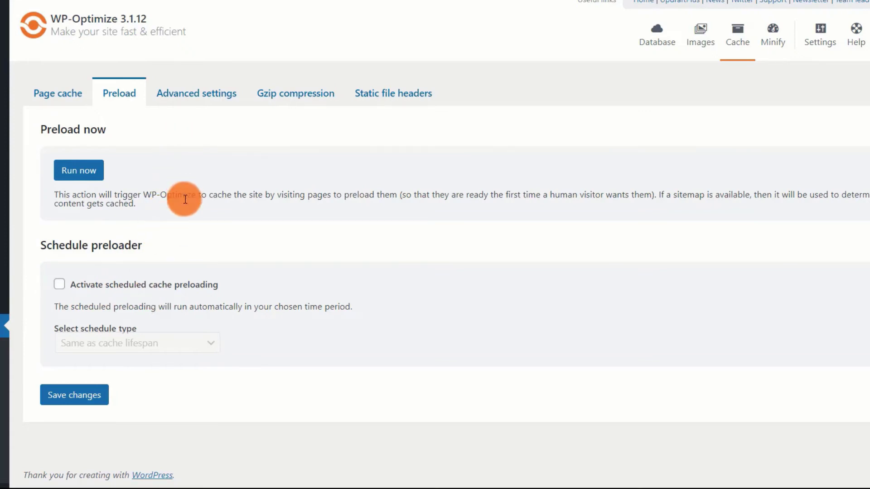
Review Advanced cache settings excluding /members/* URLs and wordpress_* cookies from caching.
{"action": "left_click", "coordinate": [207, 98]}
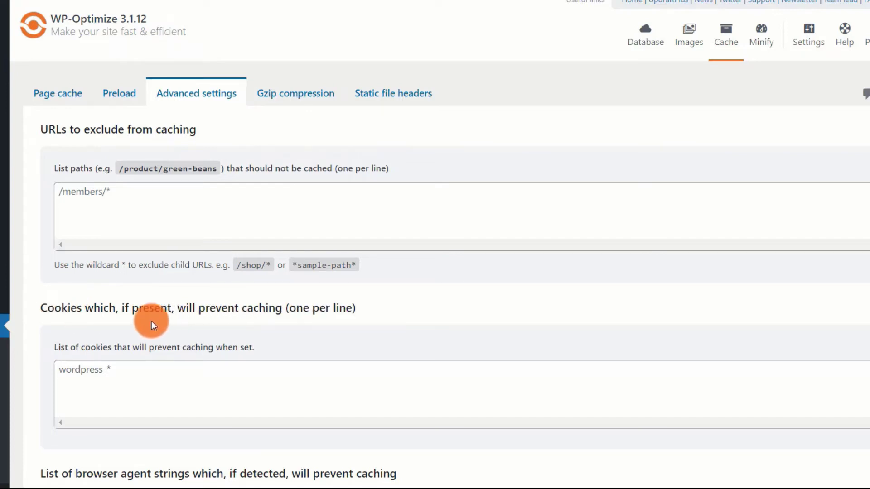
{"action": "scroll", "coordinate": [125, 313], "scroll_direction": "down", "scroll_amount": 5}
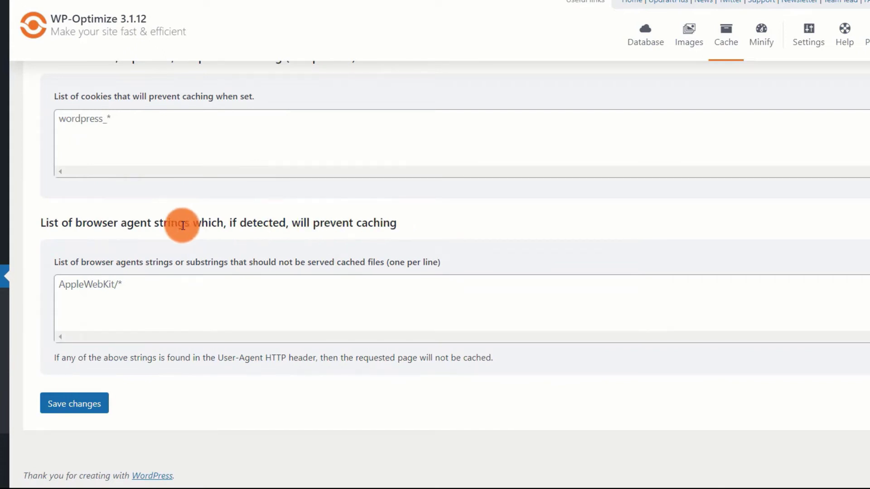
{"action": "scroll", "coordinate": [46, 229], "scroll_direction": "up", "scroll_amount": 5}
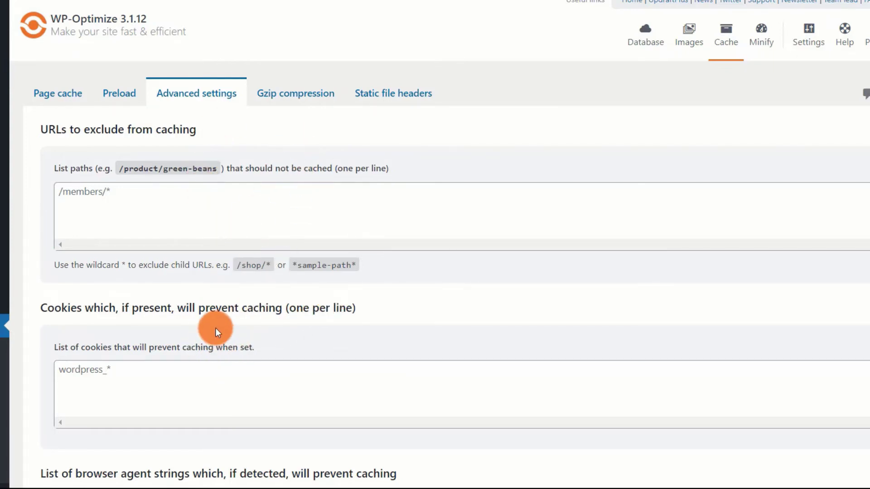
{"action": "scroll", "coordinate": [217, 329], "scroll_direction": "down", "scroll_amount": 3}
{"action": "scroll", "coordinate": [216, 329], "scroll_direction": "up", "scroll_amount": 3}
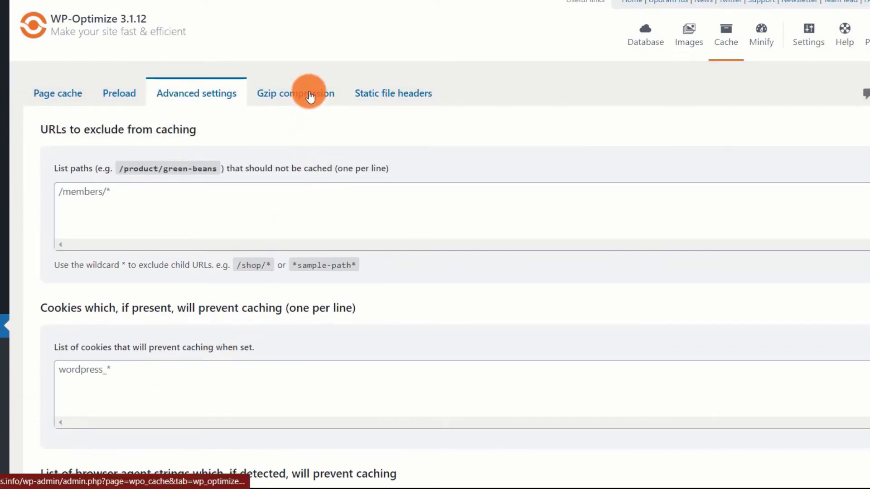
Review the Gzip compression and Static file headers tabs, confirming both are already enabled.
{"action": "left_click", "coordinate": [308, 98]}
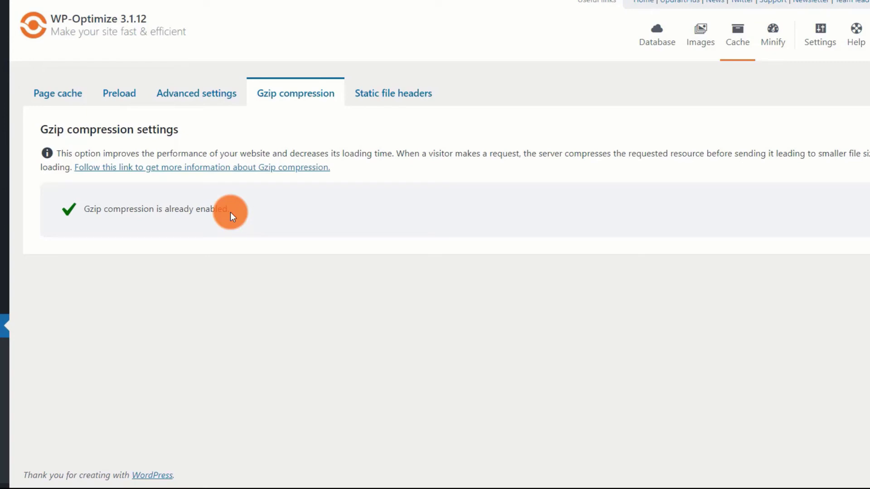
{"action": "left_click", "coordinate": [404, 109]}
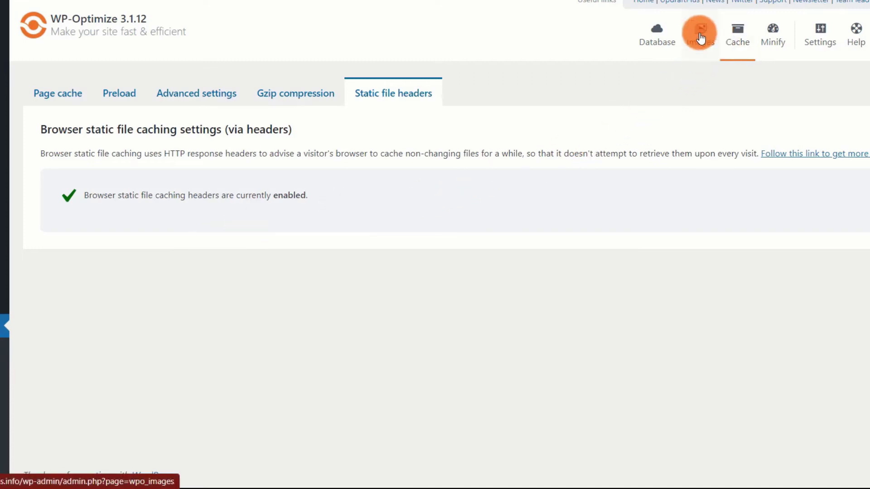
Enable Minify for HTML, JavaScript and CSS and view the JavaScript minify options.
{"action": "left_click", "coordinate": [775, 35]}
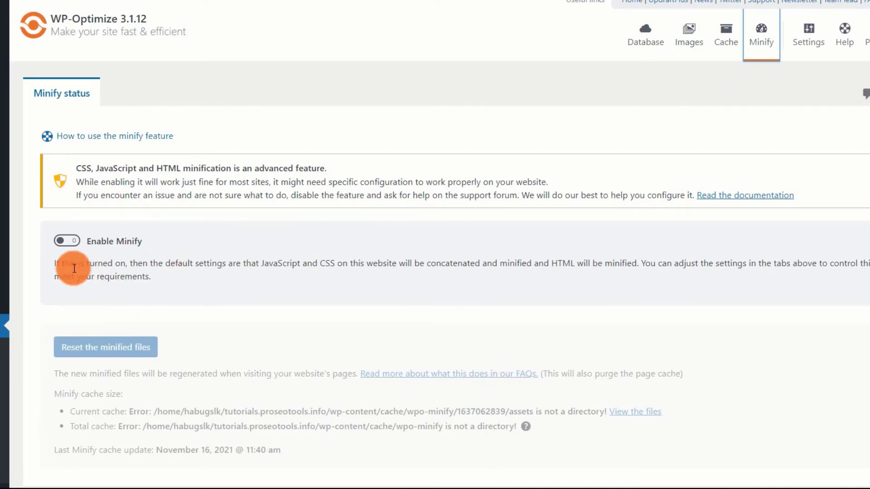
{"action": "left_click", "coordinate": [76, 245]}
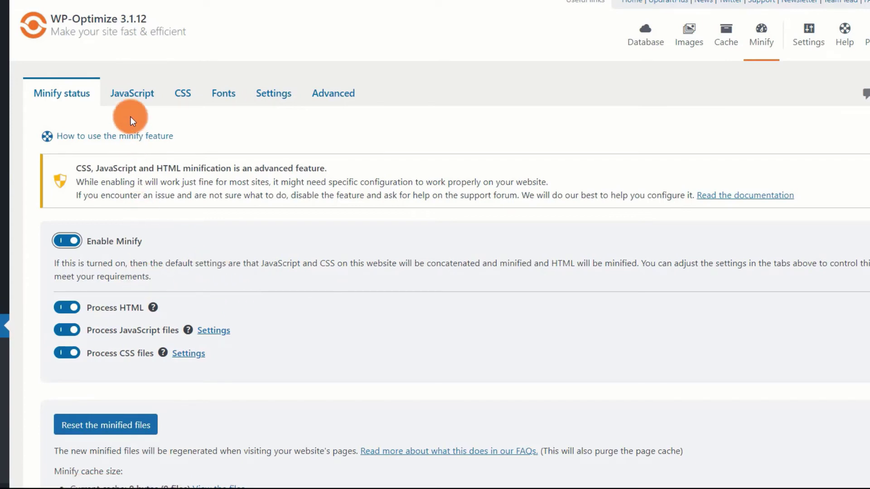
{"action": "left_click", "coordinate": [136, 96]}
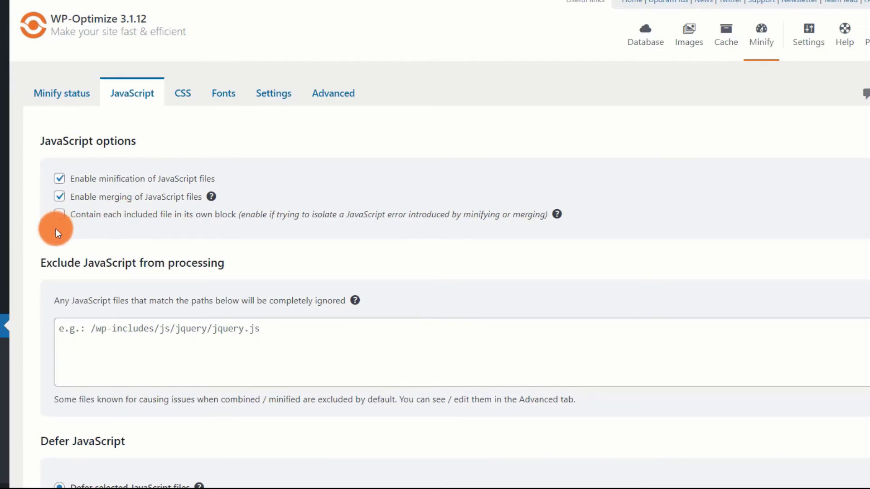
{"action": "scroll", "coordinate": [54, 243], "scroll_direction": "down", "scroll_amount": 3}
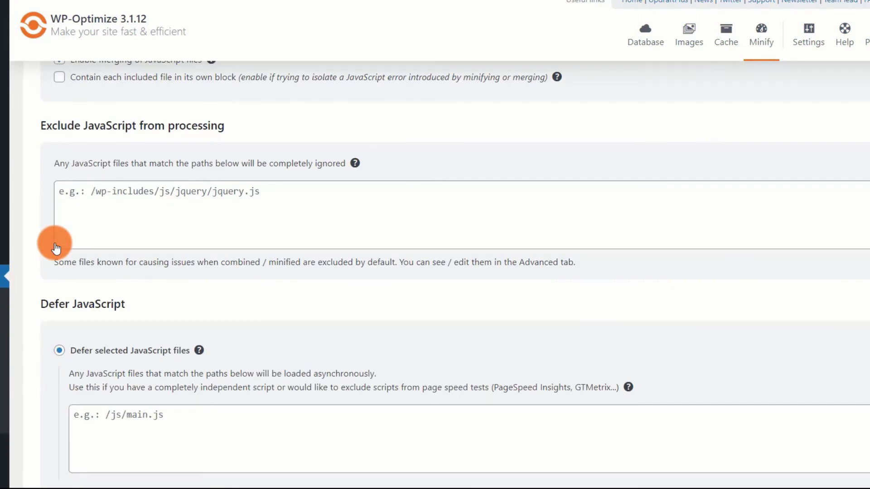
{"action": "scroll", "coordinate": [55, 244], "scroll_direction": "up", "scroll_amount": 3}
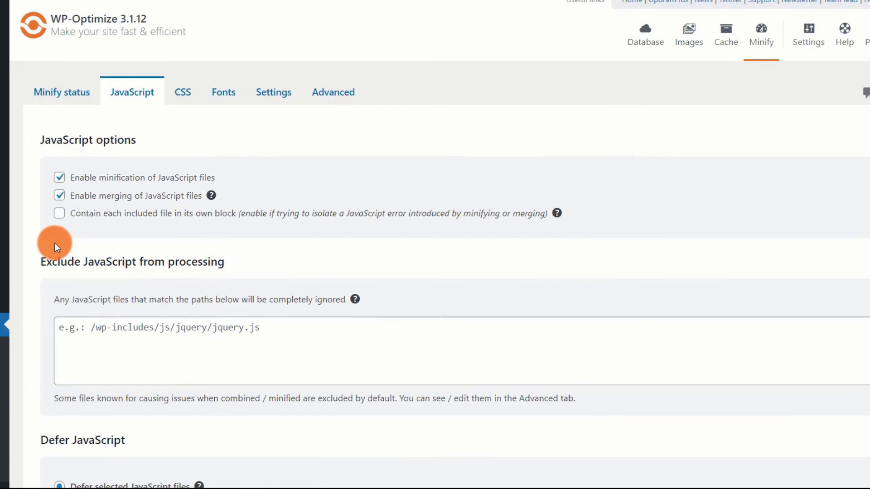
{"action": "scroll", "coordinate": [55, 244], "scroll_direction": "down", "scroll_amount": 2}
{"action": "scroll", "coordinate": [55, 243], "scroll_direction": "down", "scroll_amount": 5}
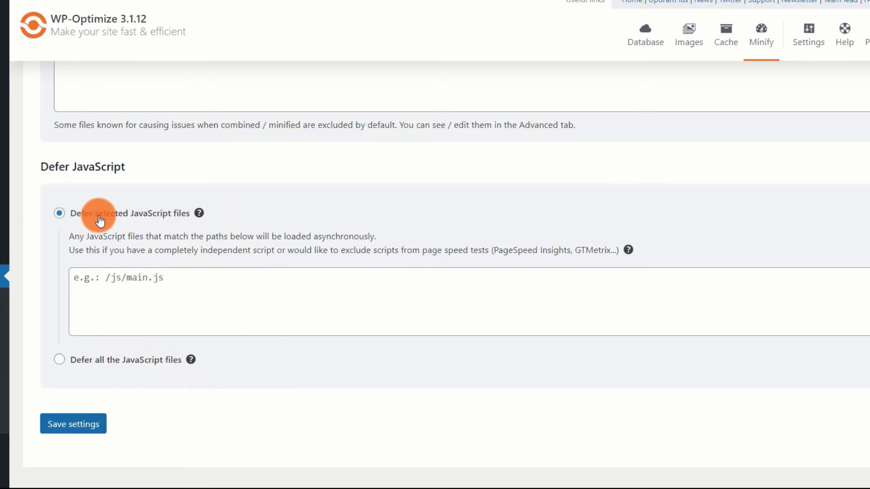
{"action": "scroll", "coordinate": [261, 270], "scroll_direction": "up", "scroll_amount": 3}
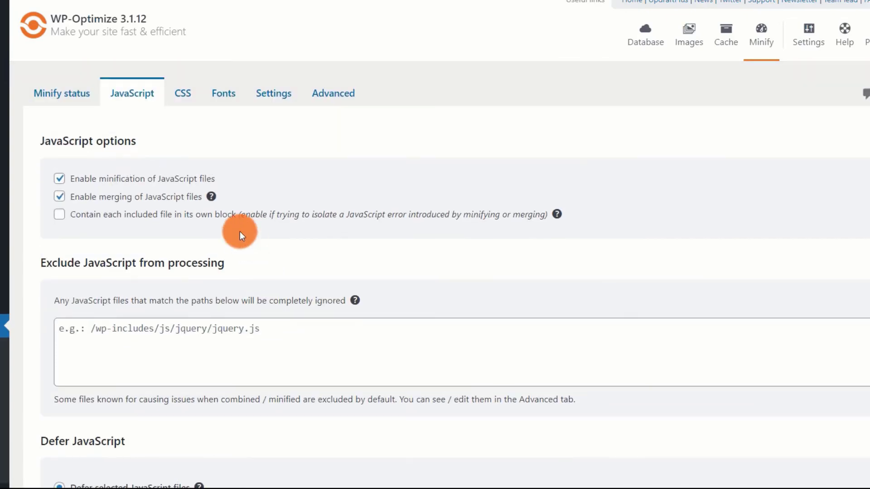
Keep CSS minification and merging enabled, with the exclude and async lists left empty.
{"action": "left_click", "coordinate": [184, 96]}
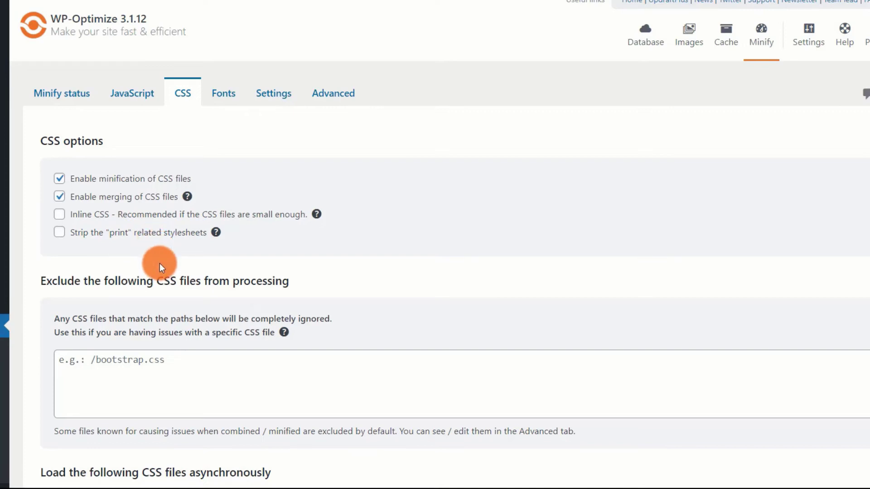
{"action": "scroll", "coordinate": [160, 263], "scroll_direction": "down", "scroll_amount": 3}
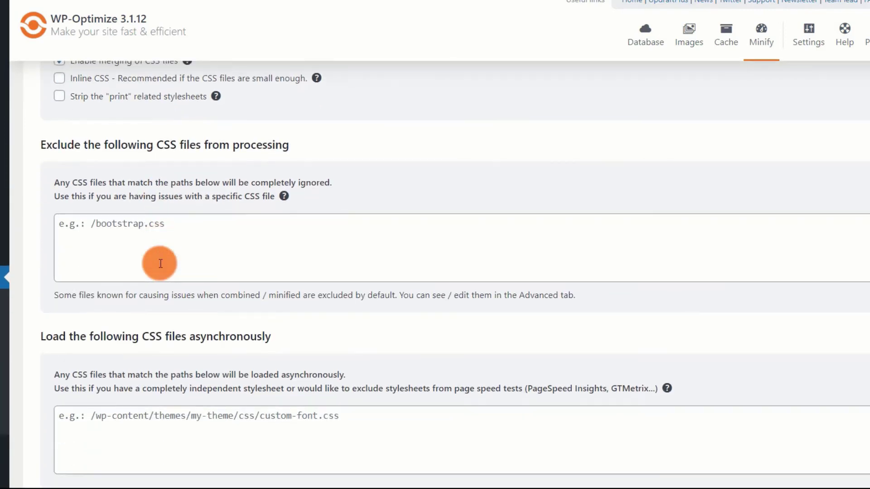
{"action": "scroll", "coordinate": [160, 264], "scroll_direction": "up", "scroll_amount": 2}
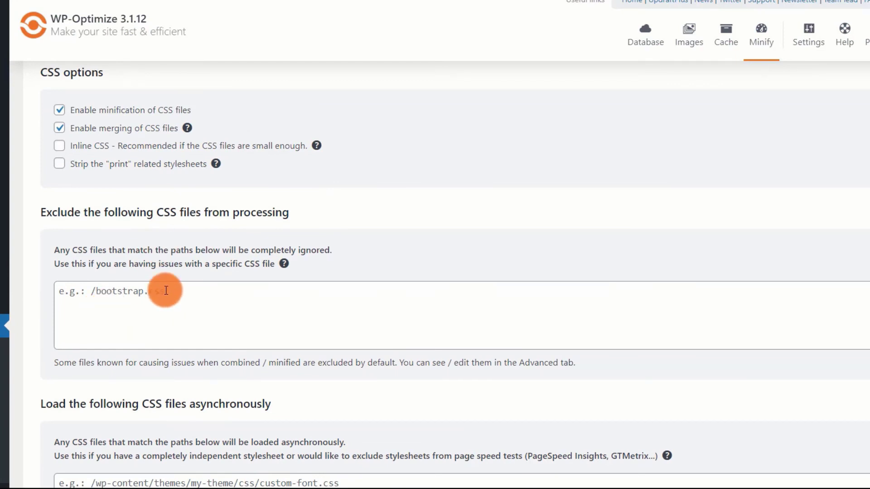
{"action": "scroll", "coordinate": [170, 253], "scroll_direction": "down", "scroll_amount": 5}
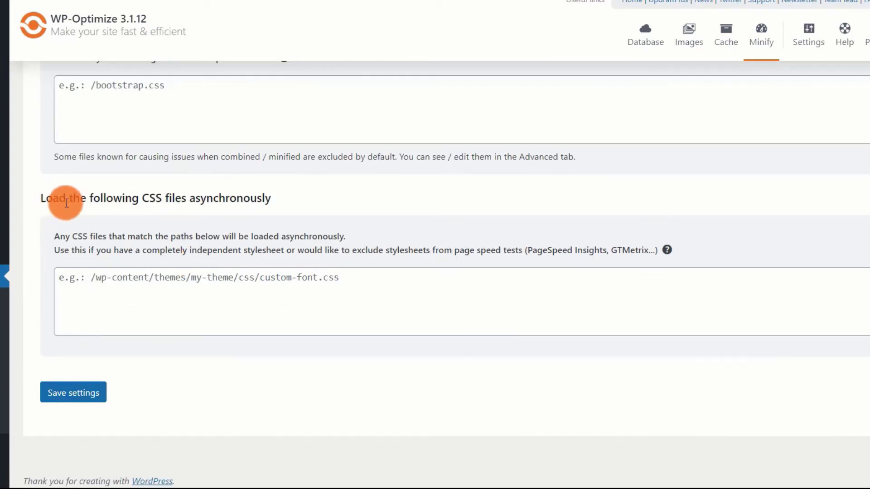
{"action": "scroll", "coordinate": [190, 278], "scroll_direction": "up", "scroll_amount": 6}
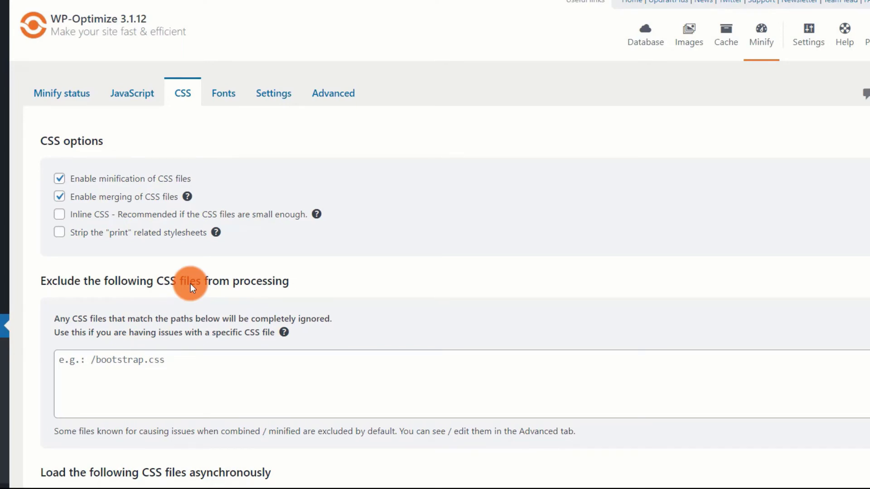
{"action": "scroll", "coordinate": [190, 283], "scroll_direction": "down", "scroll_amount": 1}
{"action": "scroll", "coordinate": [190, 283], "scroll_direction": "up", "scroll_amount": 1}
{"action": "scroll", "coordinate": [190, 283], "scroll_direction": "down", "scroll_amount": 3}
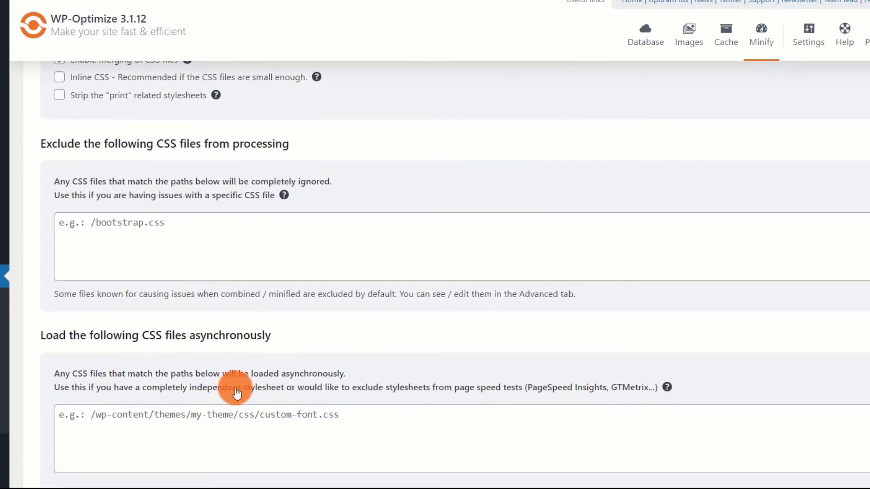
{"action": "scroll", "coordinate": [236, 388], "scroll_direction": "up", "scroll_amount": 3}
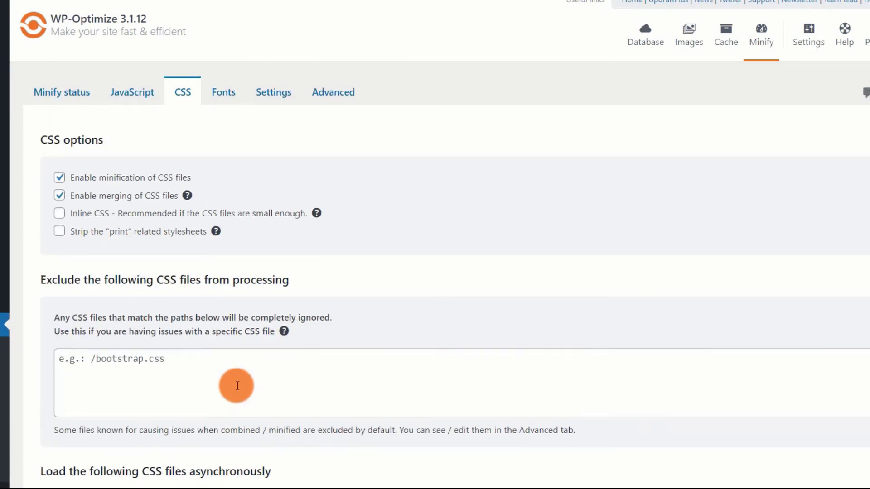
{"action": "scroll", "coordinate": [237, 386], "scroll_direction": "down", "scroll_amount": 3}
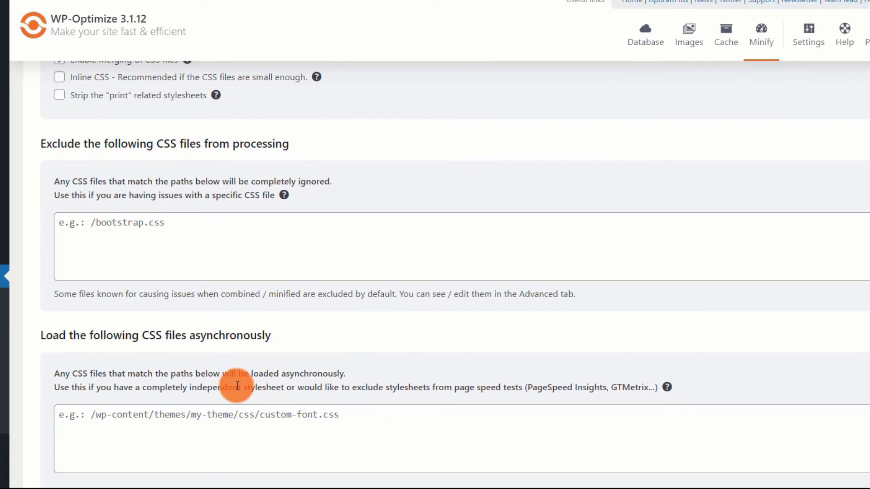
{"action": "scroll", "coordinate": [237, 386], "scroll_direction": "up", "scroll_amount": 3}
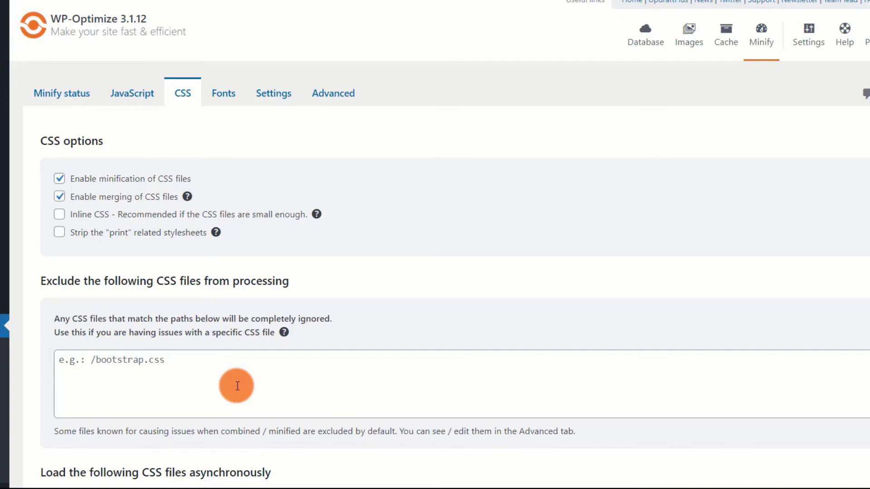
View the Minify Fonts tab: display=swap for Google Fonts, Font Awesome inheriting CSS settings.
{"action": "left_click", "coordinate": [224, 95]}
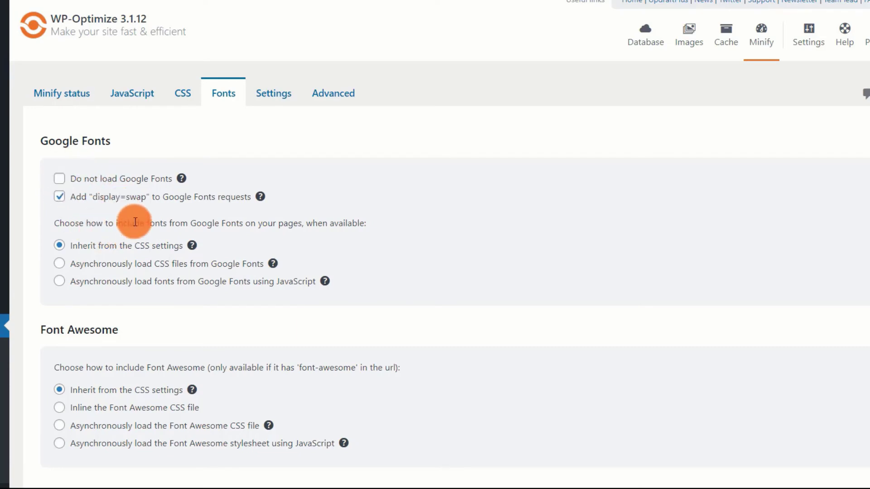
{"action": "scroll", "coordinate": [258, 324], "scroll_direction": "down", "scroll_amount": 1}
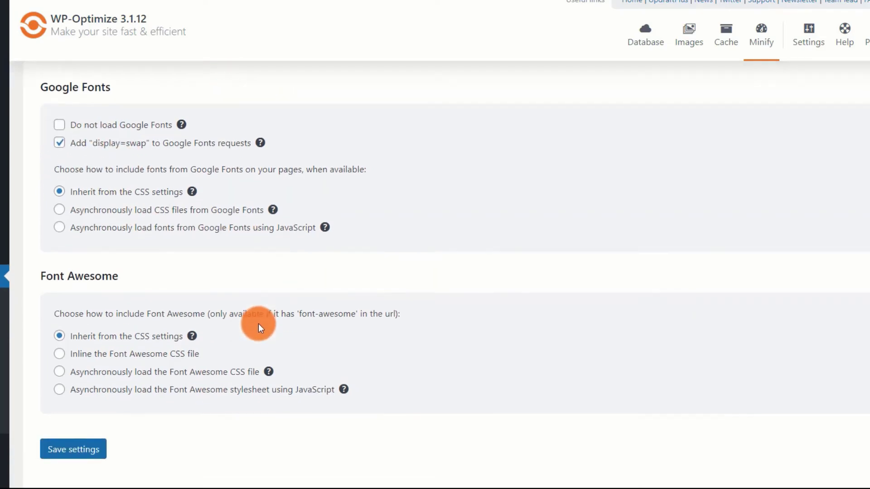
{"action": "scroll", "coordinate": [258, 323], "scroll_direction": "up", "scroll_amount": 1}
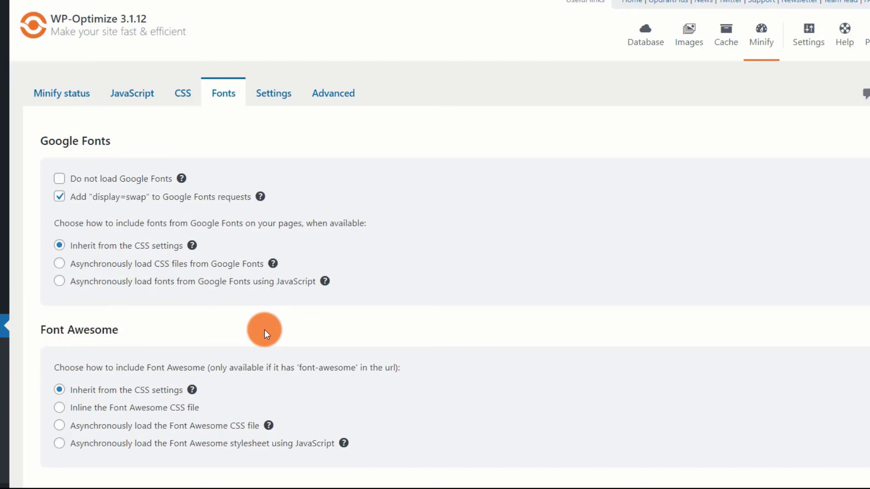
Review the Minify Advanced tab's cache info, 30-day cache lifespan and default exclusions.
{"action": "left_click", "coordinate": [275, 97]}
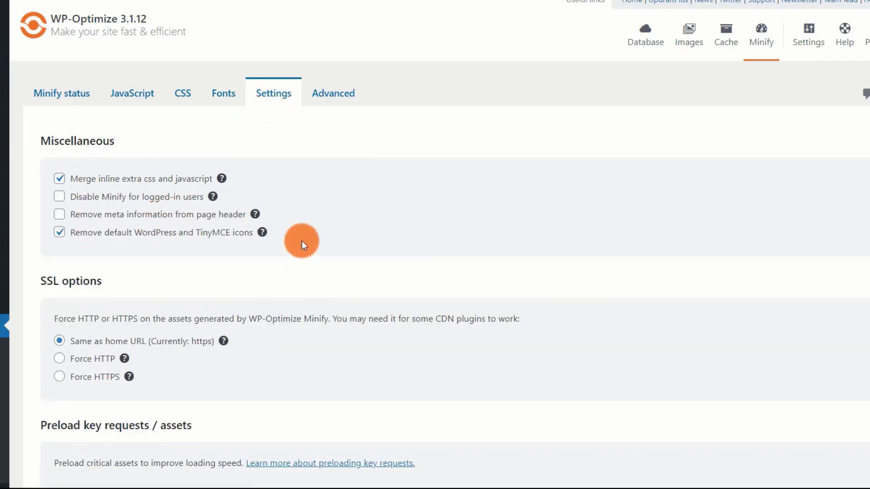
{"action": "left_click", "coordinate": [345, 92]}
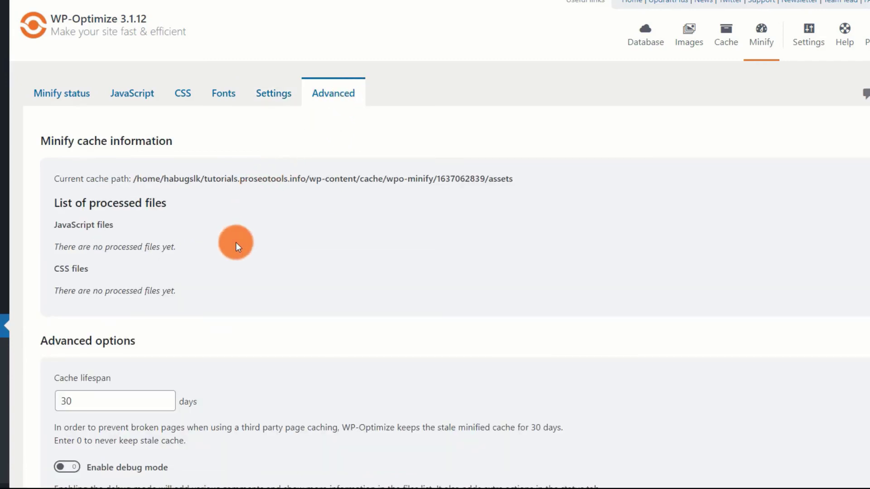
{"action": "scroll", "coordinate": [235, 242], "scroll_direction": "down", "scroll_amount": 6}
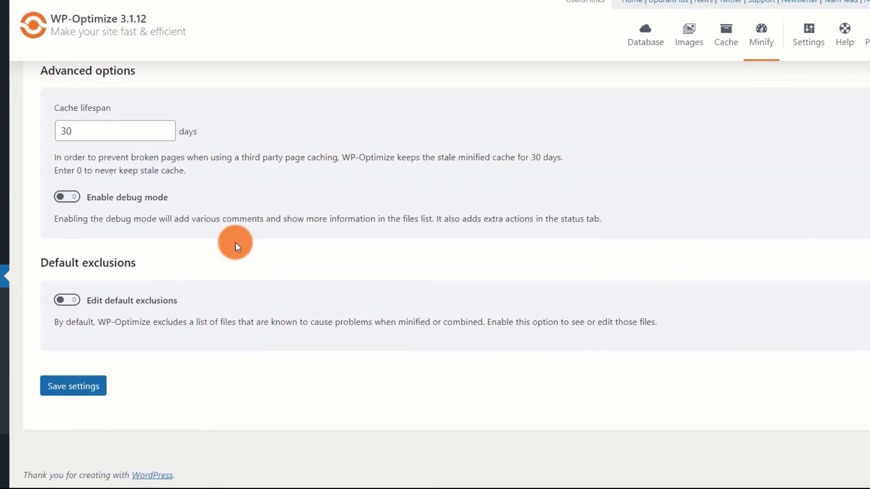
{"action": "scroll", "coordinate": [236, 242], "scroll_direction": "up", "scroll_amount": 3}
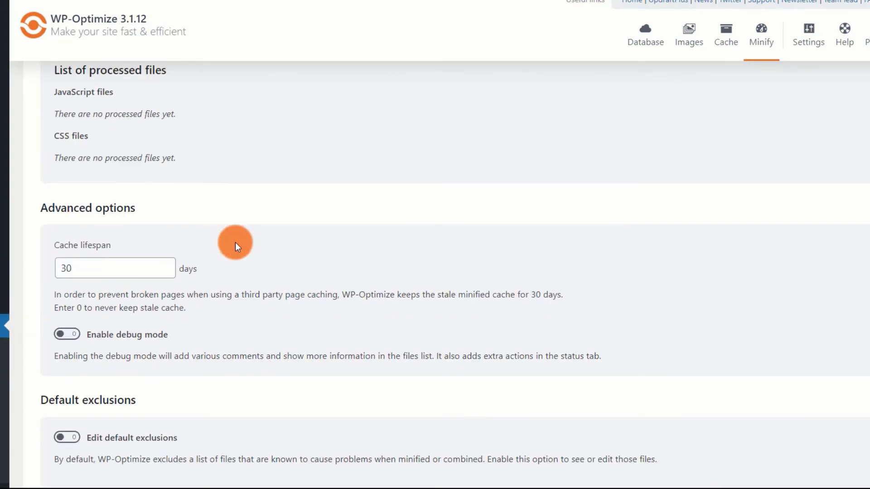
{"action": "scroll", "coordinate": [235, 243], "scroll_direction": "up", "scroll_amount": 3}
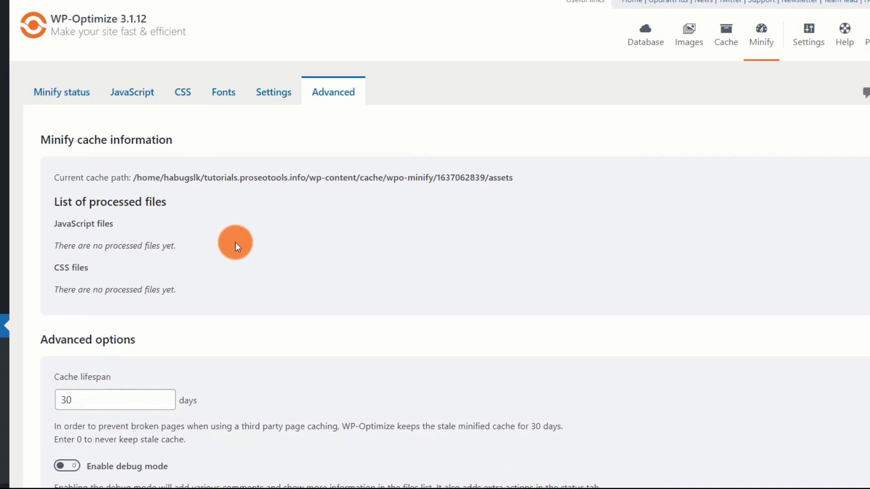
{"action": "scroll", "coordinate": [235, 242], "scroll_direction": "down", "scroll_amount": 5}
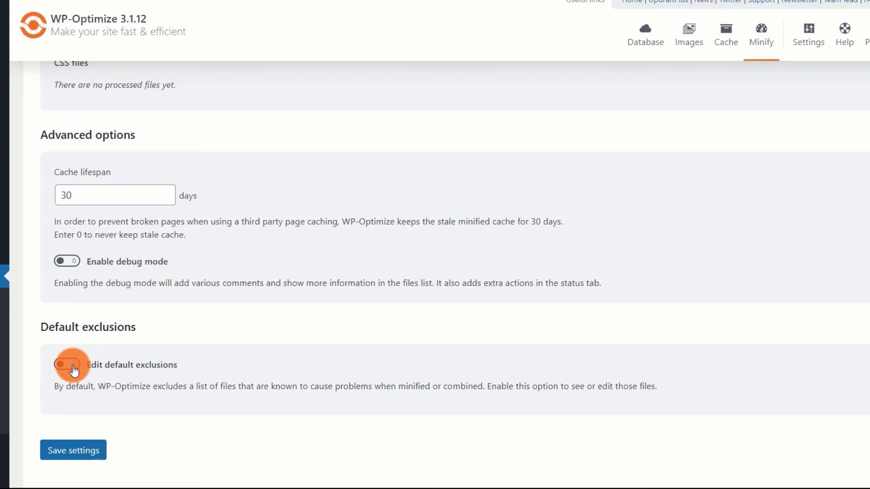
Switch on 'Edit default exclusions' to reveal the Known and IE incompatible file lists.
{"action": "left_click", "coordinate": [75, 369]}
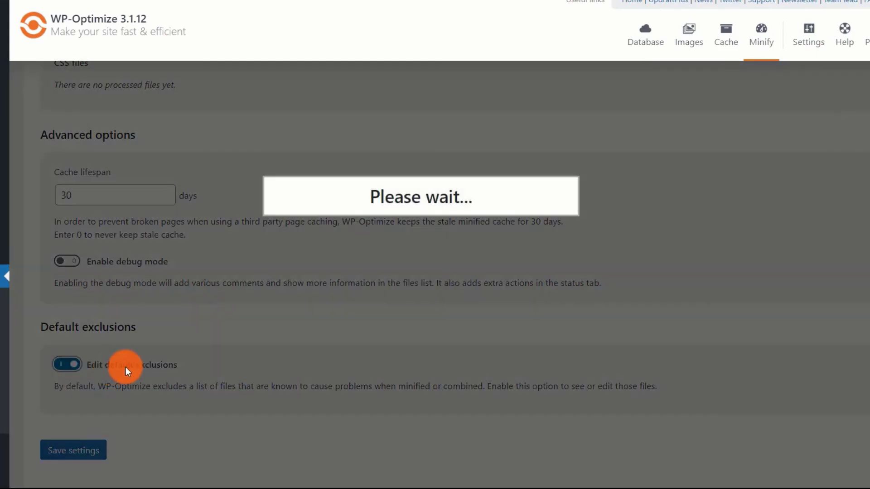
{"action": "scroll", "coordinate": [180, 361], "scroll_direction": "down", "scroll_amount": 4}
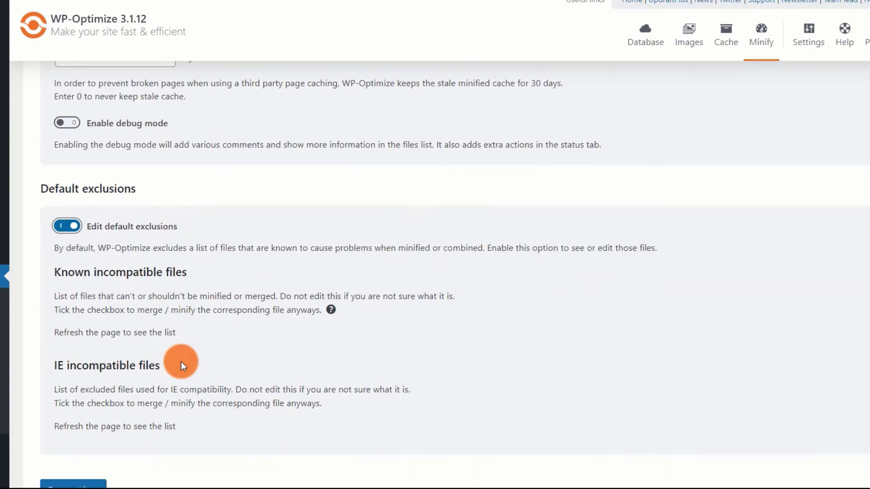
{"action": "scroll", "coordinate": [181, 362], "scroll_direction": "up", "scroll_amount": 3}
{"action": "scroll", "coordinate": [181, 362], "scroll_direction": "up", "scroll_amount": 6}
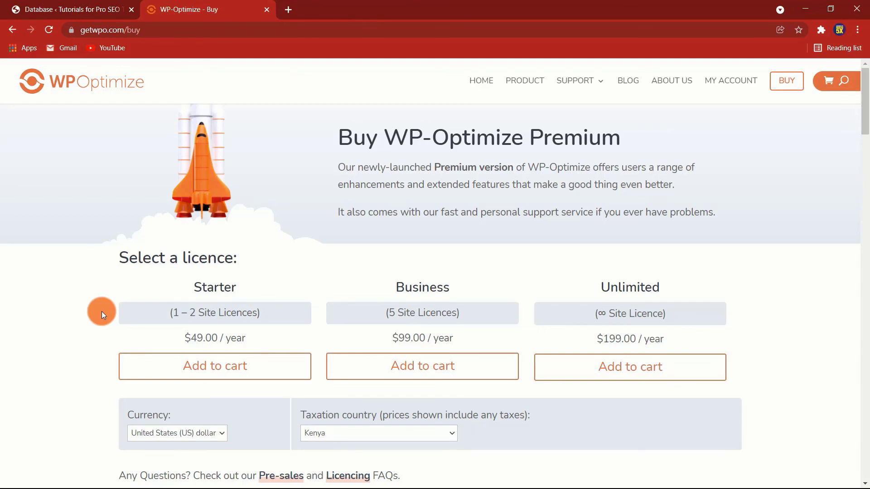
Scroll through the Premium licence prices and the Comparison of Versions table.
{"action": "scroll", "coordinate": [101, 311], "scroll_direction": "down", "scroll_amount": 10}
{"action": "scroll", "coordinate": [101, 312], "scroll_direction": "up", "scroll_amount": 4}
{"action": "scroll", "coordinate": [101, 311], "scroll_direction": "up", "scroll_amount": 8}
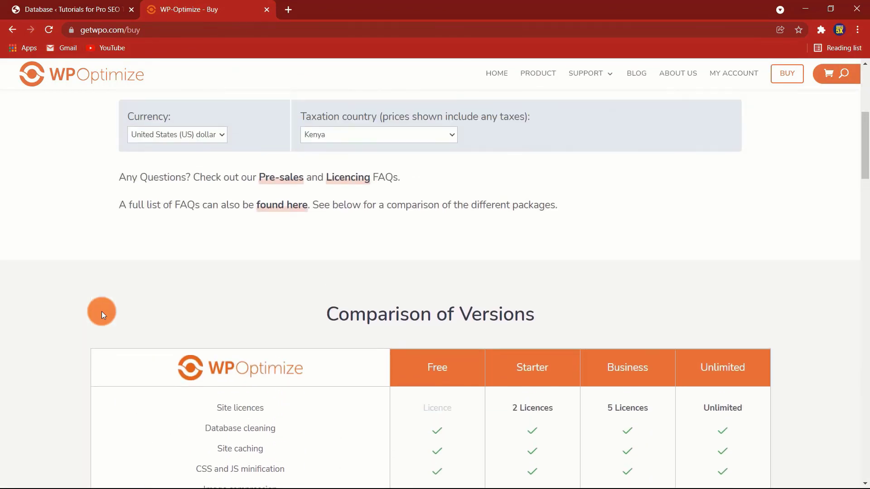
{"action": "scroll", "coordinate": [101, 312], "scroll_direction": "up", "scroll_amount": 1}
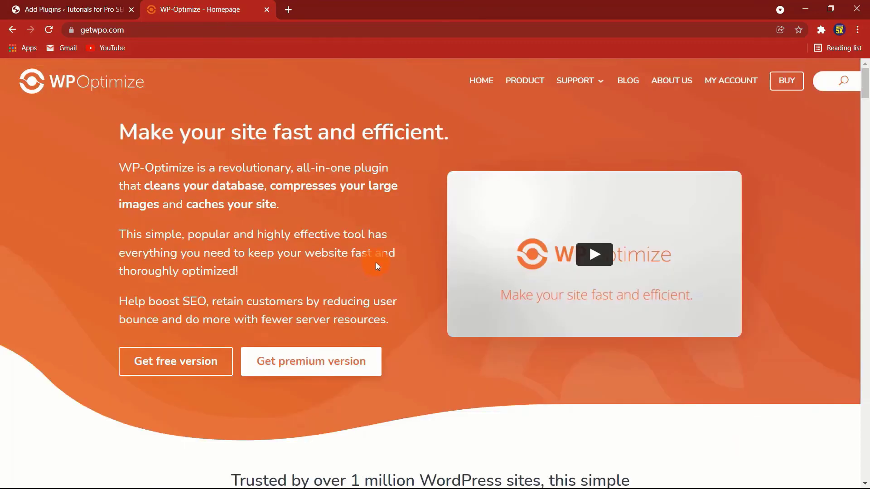
{"action": "scroll", "coordinate": [390, 259], "scroll_direction": "down", "scroll_amount": 6}
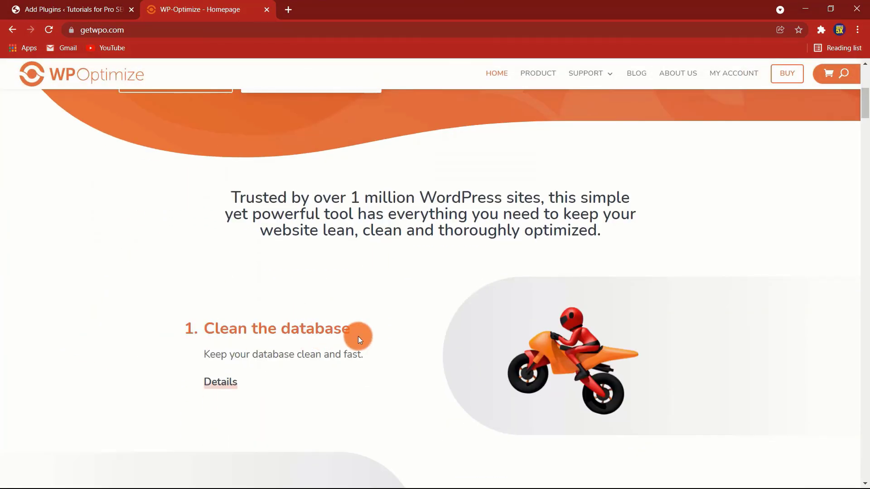
{"action": "scroll", "coordinate": [359, 337], "scroll_direction": "down", "scroll_amount": 6}
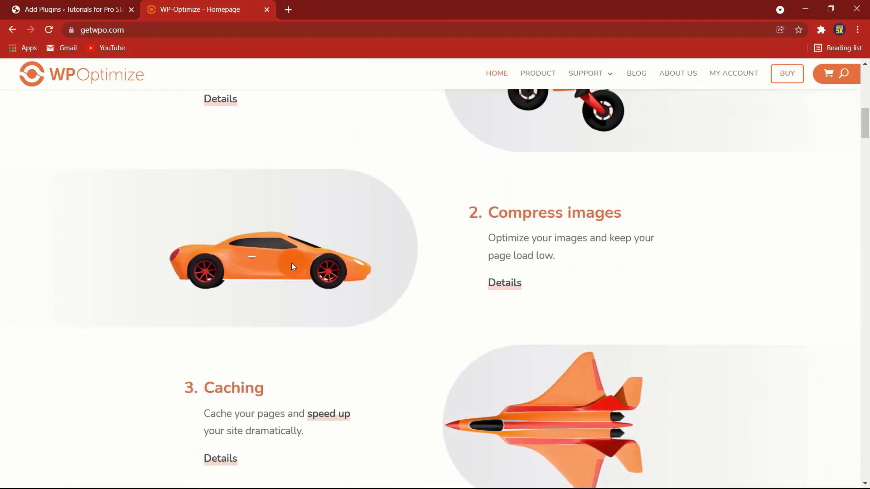
{"action": "scroll", "coordinate": [291, 264], "scroll_direction": "down", "scroll_amount": 4}
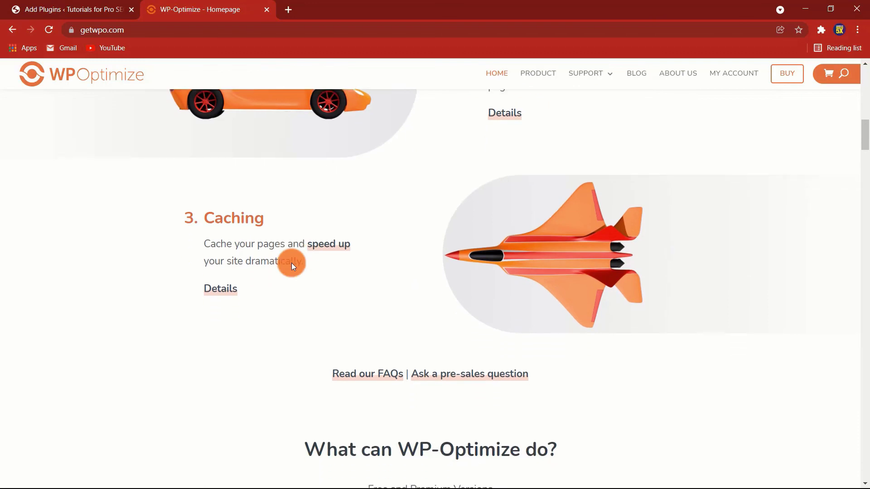
{"action": "scroll", "coordinate": [291, 263], "scroll_direction": "down", "scroll_amount": 1}
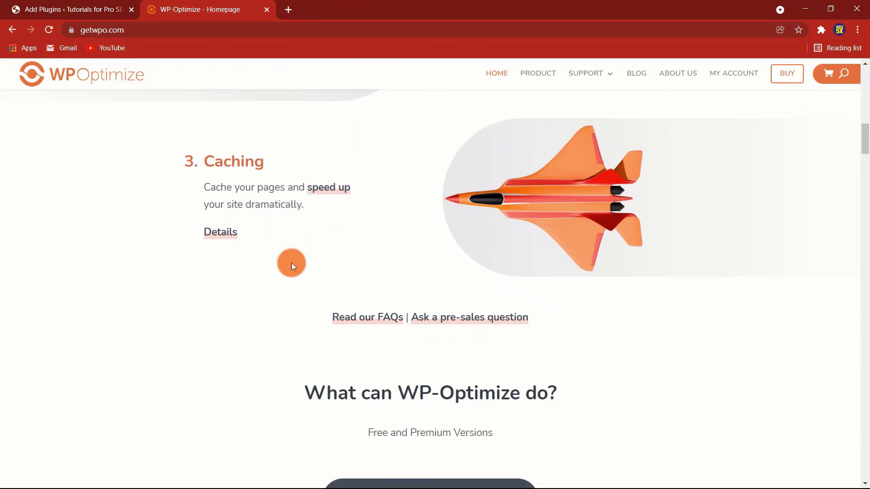
{"action": "scroll", "coordinate": [291, 262], "scroll_direction": "down", "scroll_amount": 6}
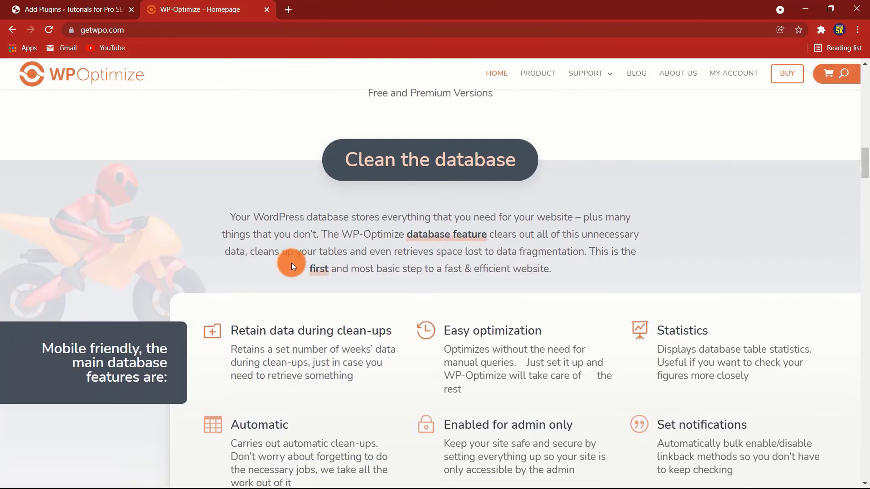
{"action": "scroll", "coordinate": [292, 263], "scroll_direction": "down", "scroll_amount": 3}
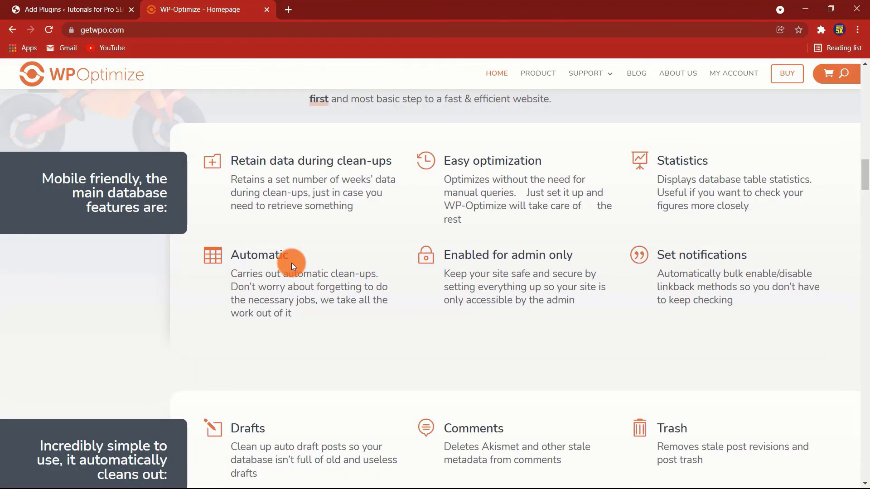
{"action": "scroll", "coordinate": [291, 262], "scroll_direction": "down", "scroll_amount": 3}
{"action": "scroll", "coordinate": [291, 263], "scroll_direction": "down", "scroll_amount": 3}
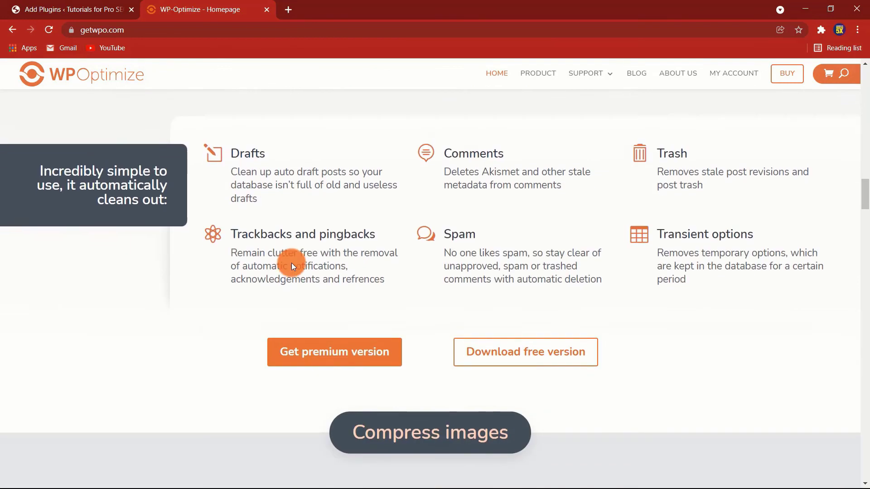
{"action": "scroll", "coordinate": [291, 263], "scroll_direction": "down", "scroll_amount": 3}
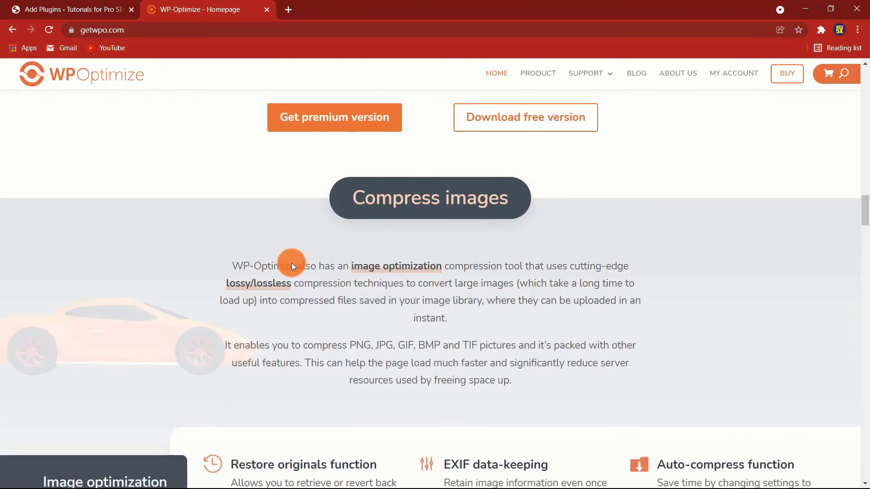